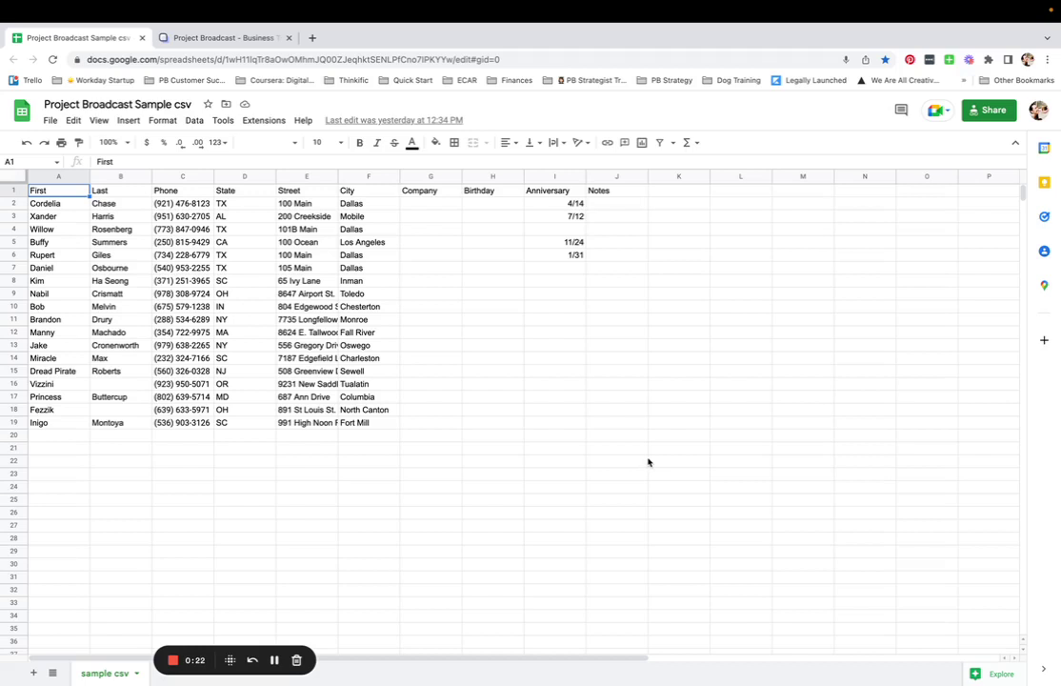
Step: Download the contacts sheet as a .csv file and point out column C's phone numbers
click(50, 121)
mouse_move(83, 271)
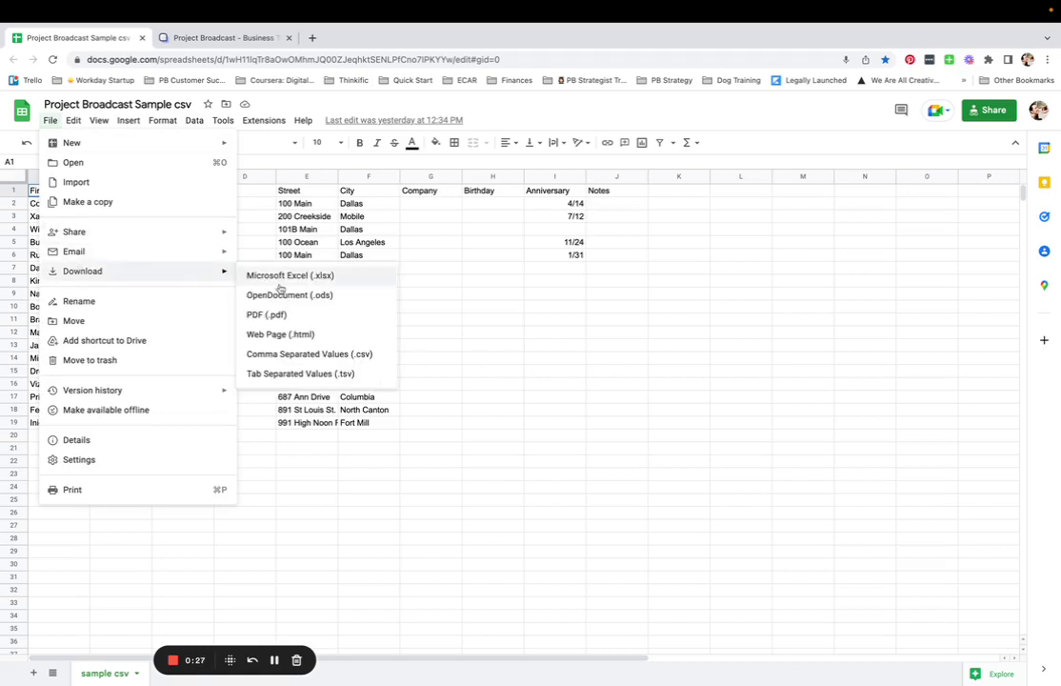
click(314, 355)
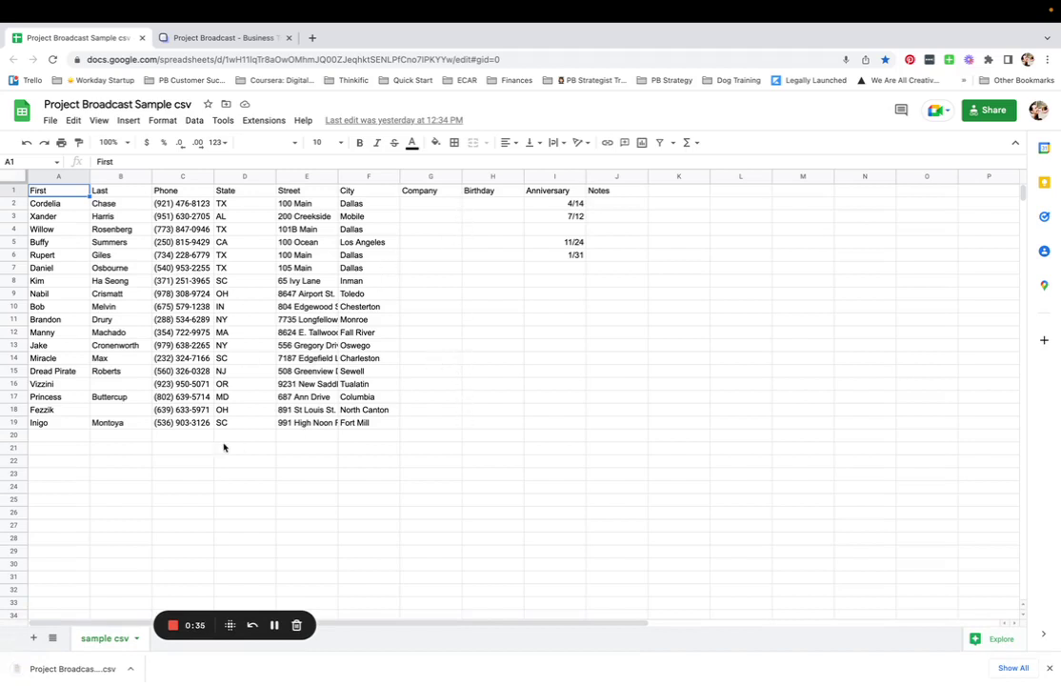
click(173, 174)
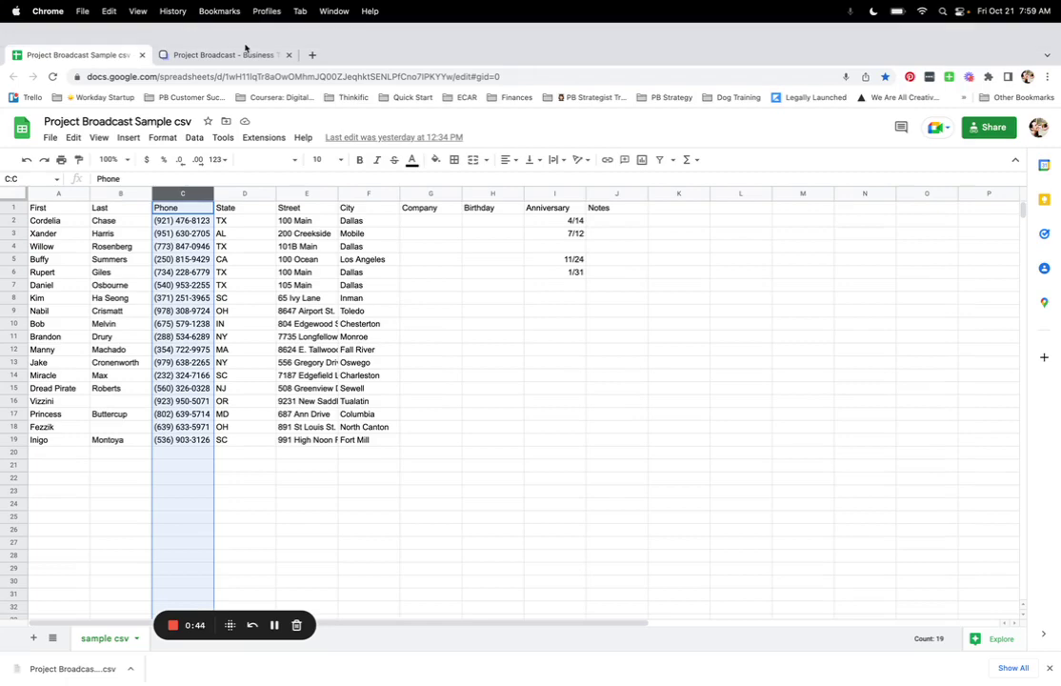
Step: Switch to Project Broadcast and open Import Contacts from the More menu
click(244, 53)
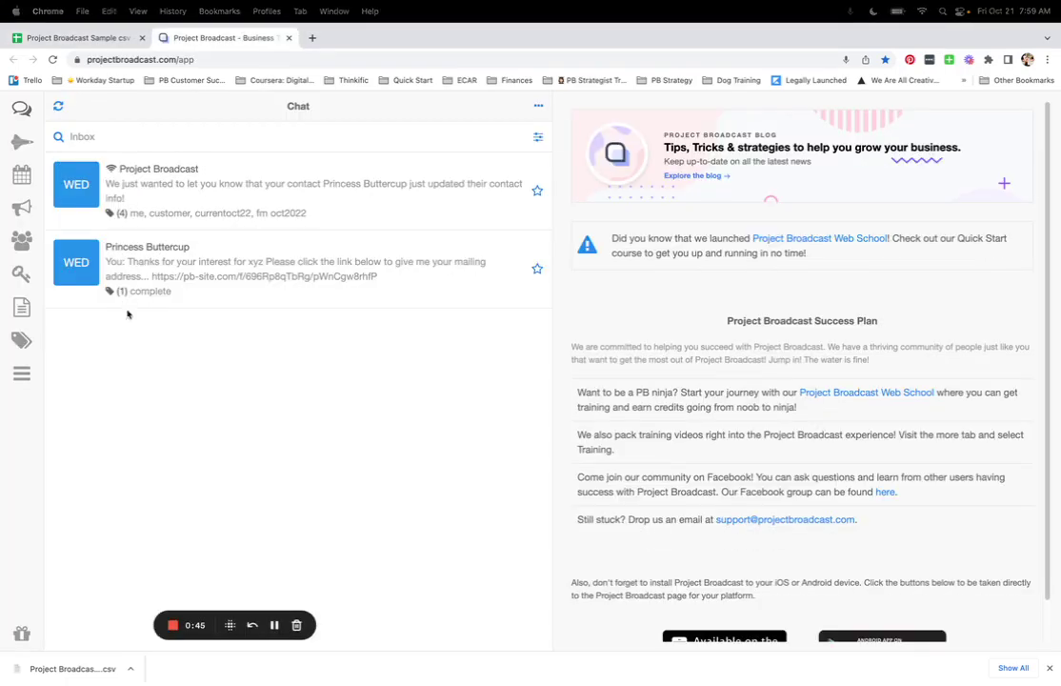
click(21, 374)
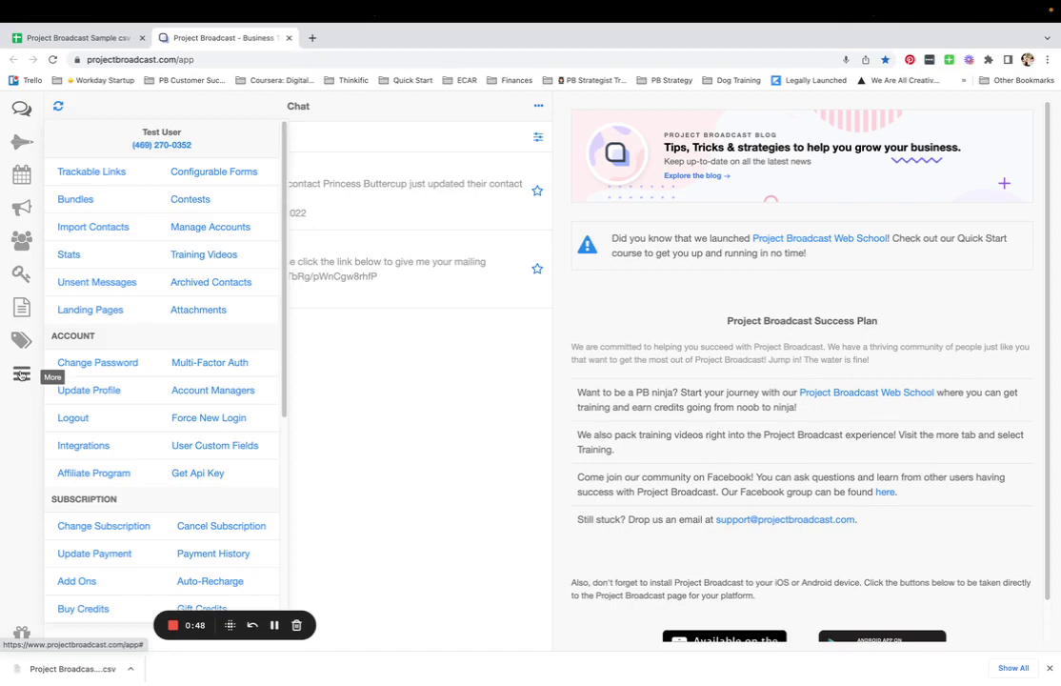
click(109, 229)
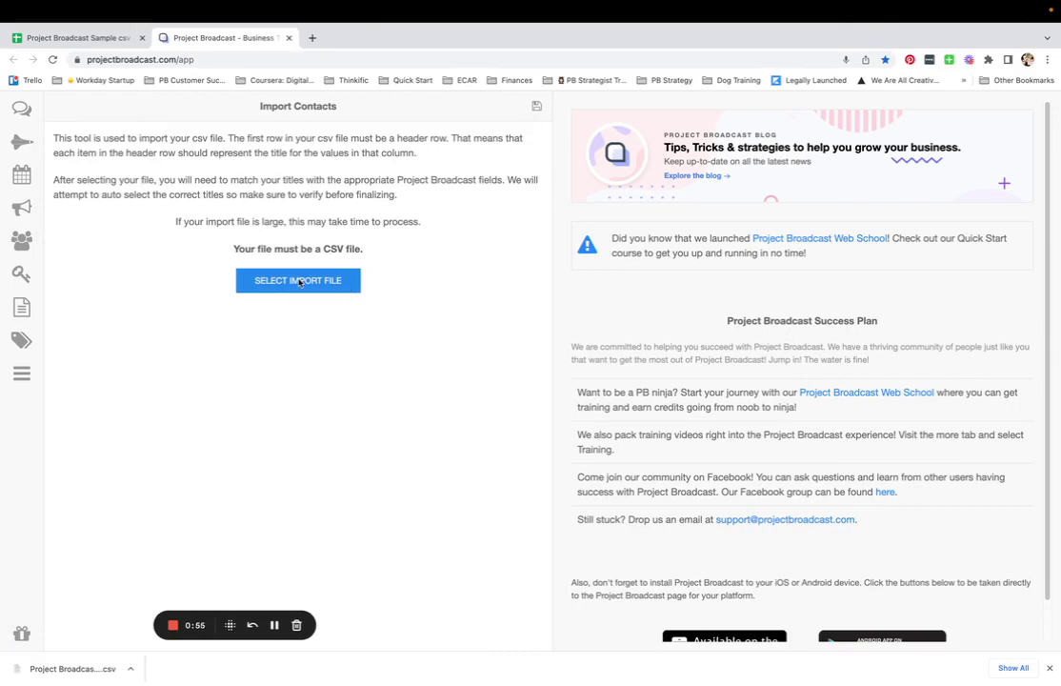
Step: Load the Project Broadcast Sample CSV from Downloads into the import
click(299, 281)
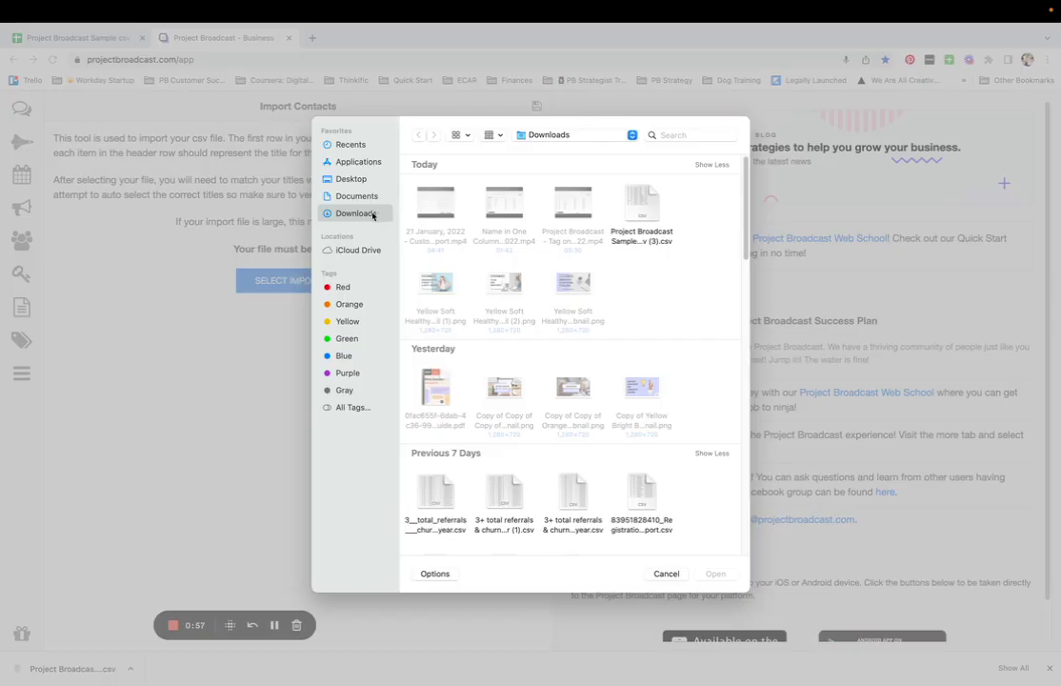
double_click(630, 238)
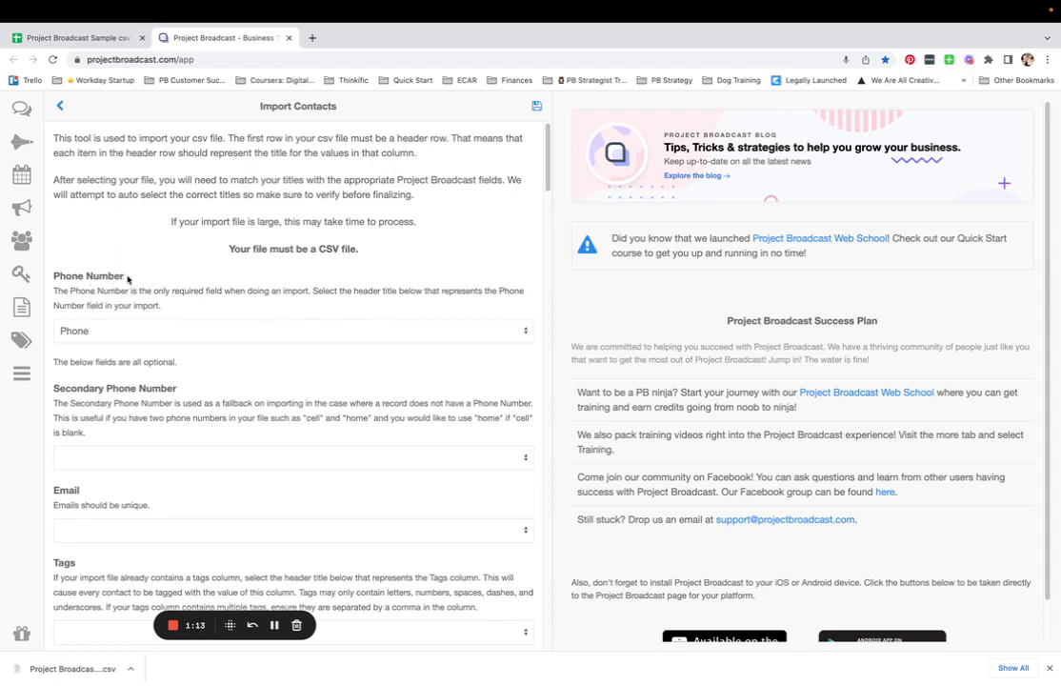
Step: Keep Phone as the Phone Number column, then bring up the First Name column choices
drag(123, 276, 55, 276)
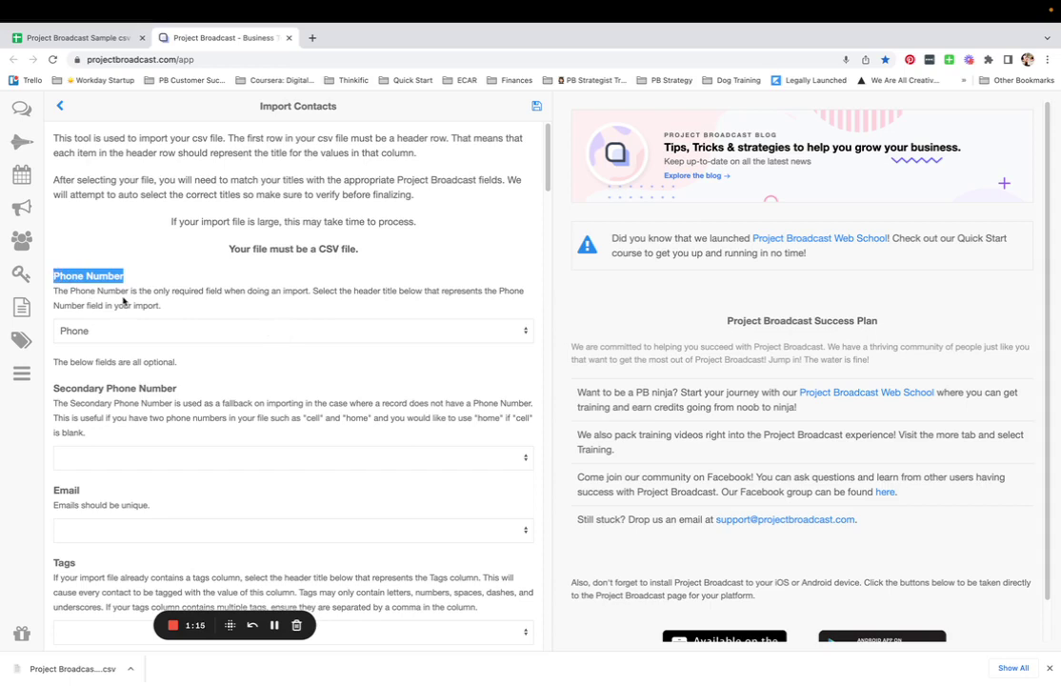
click(121, 331)
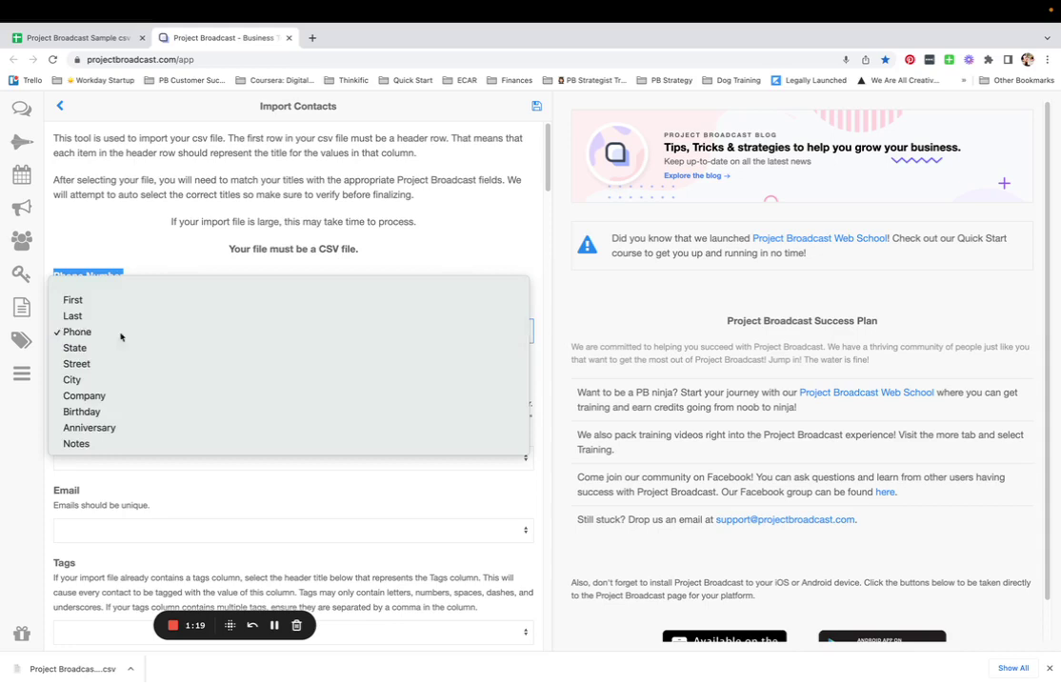
click(121, 332)
click(158, 305)
scroll(155, 303, down, 3)
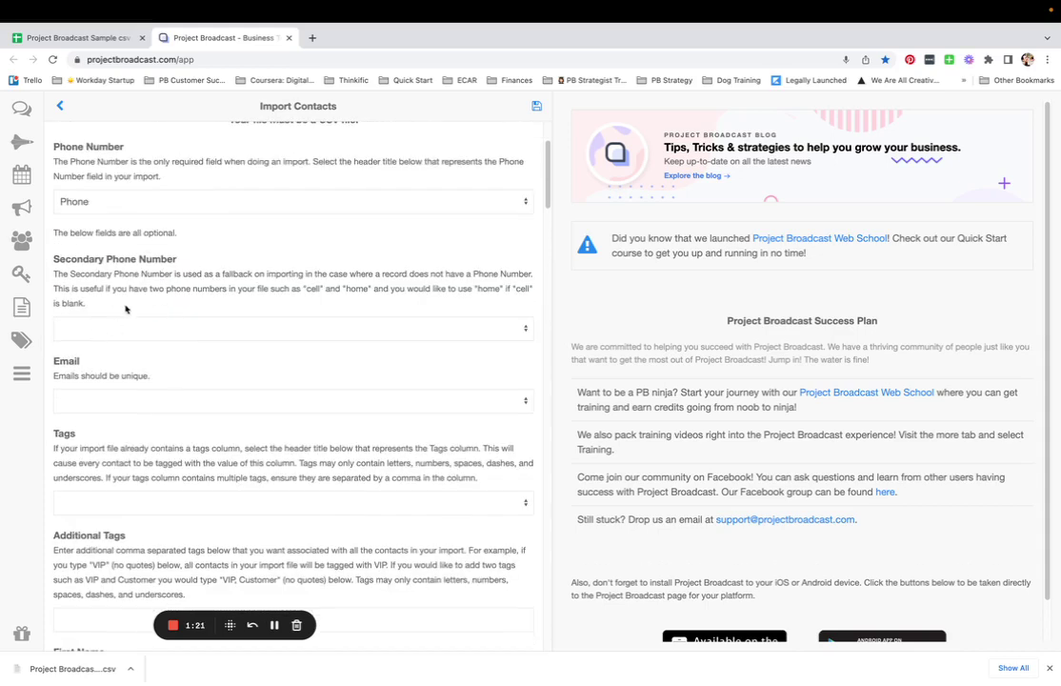
scroll(180, 307, down, 2)
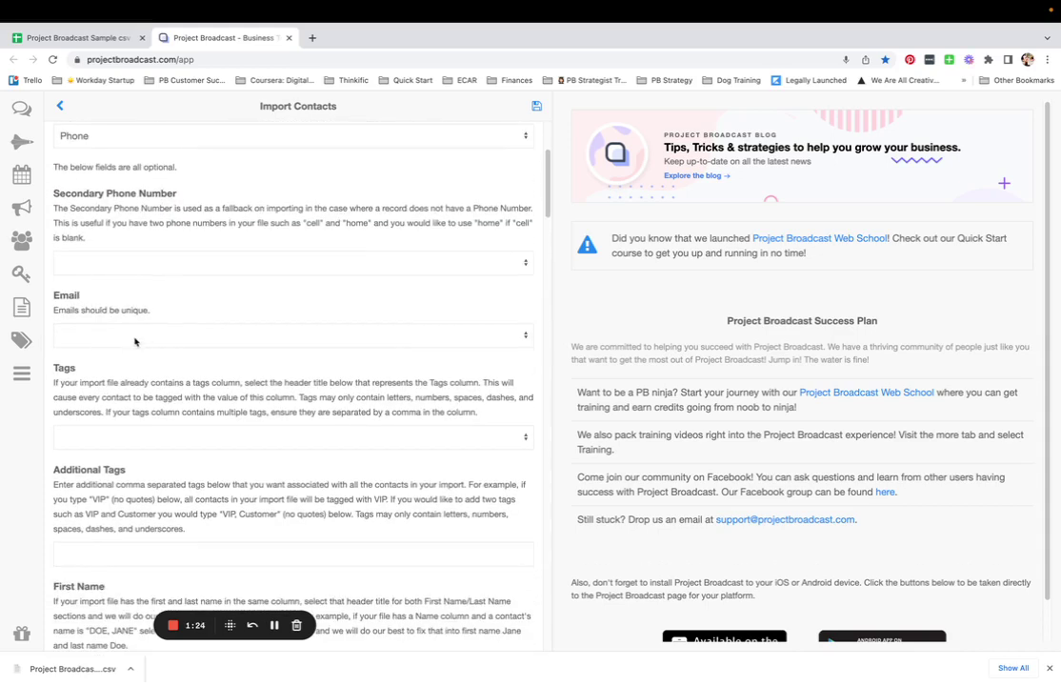
scroll(135, 340, down, 1)
scroll(134, 337, down, 2)
scroll(135, 337, down, 2)
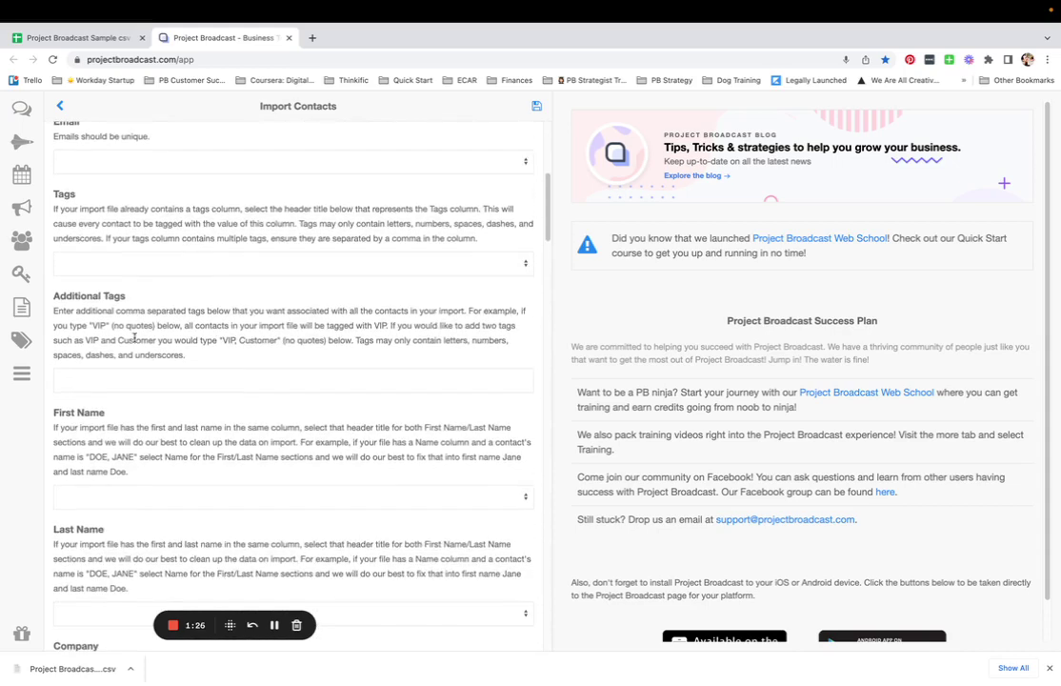
scroll(135, 338, down, 1)
scroll(134, 337, down, 2)
scroll(118, 304, down, 3)
click(118, 304)
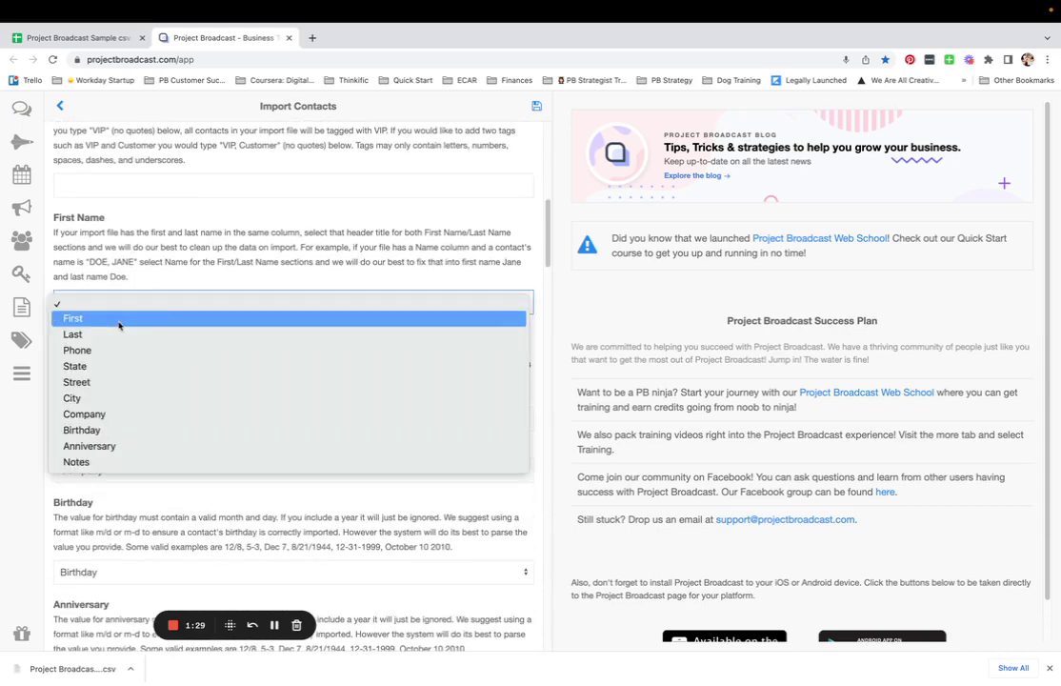
Step: Map First to First Name and check the sheet's First, Last and Phone headers
click(118, 325)
click(101, 37)
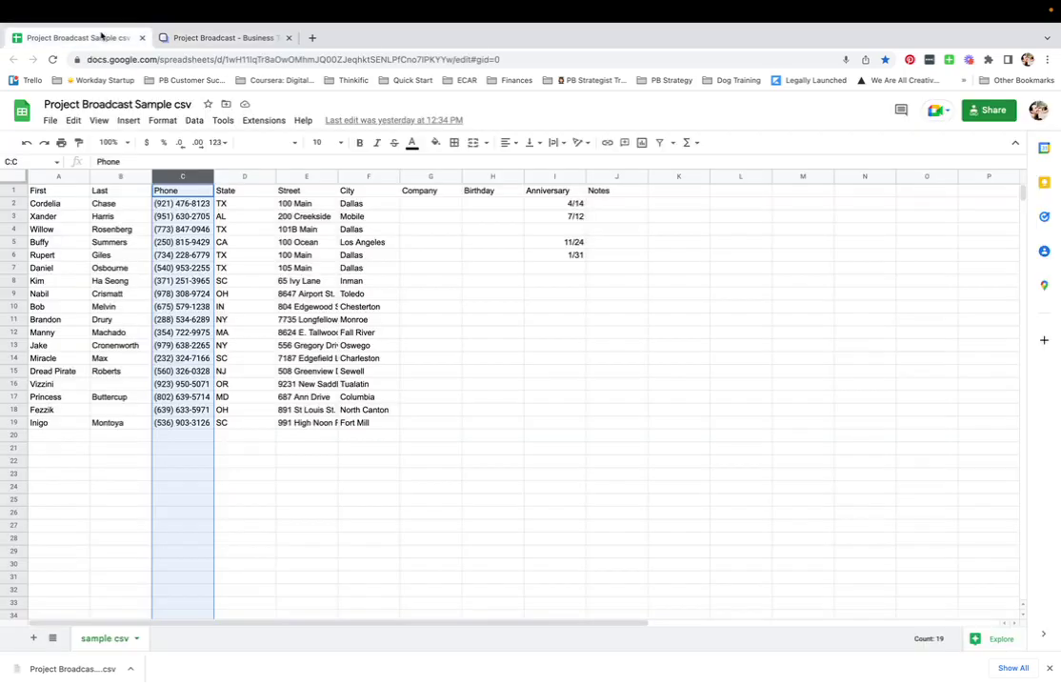
click(53, 189)
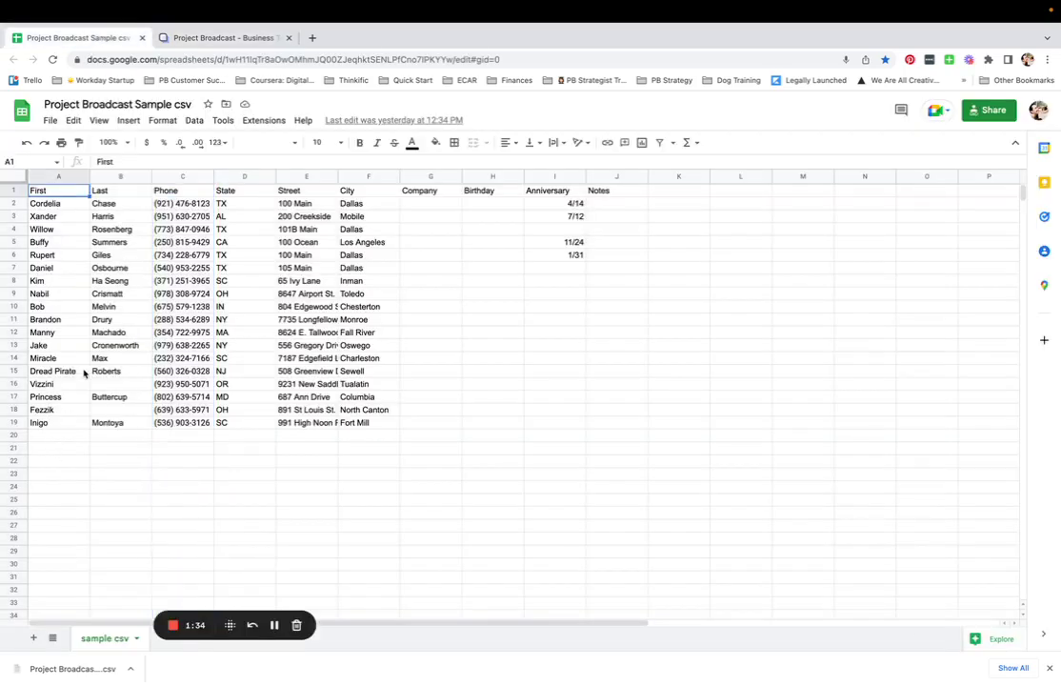
click(120, 191)
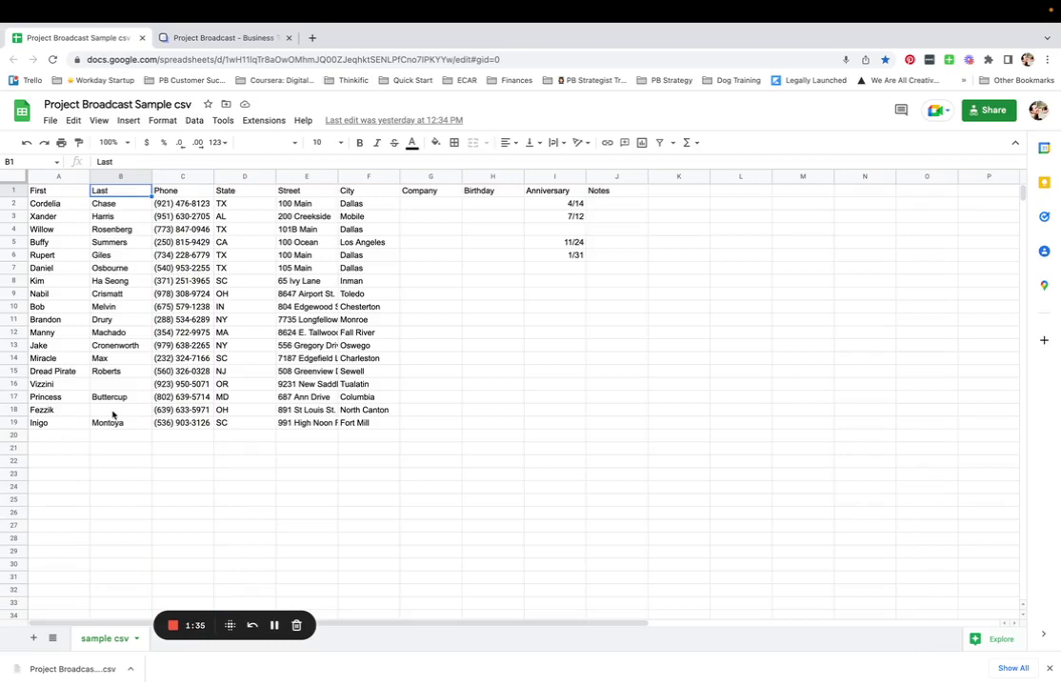
click(160, 189)
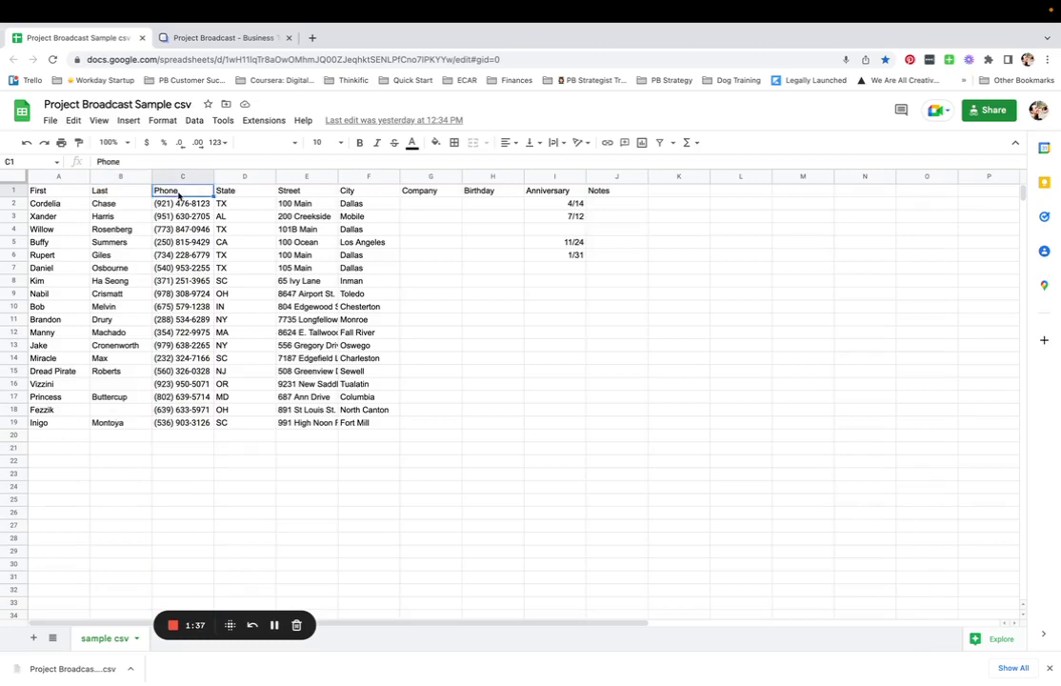
Step: Map the Last column to the Last Name field
click(195, 40)
click(136, 420)
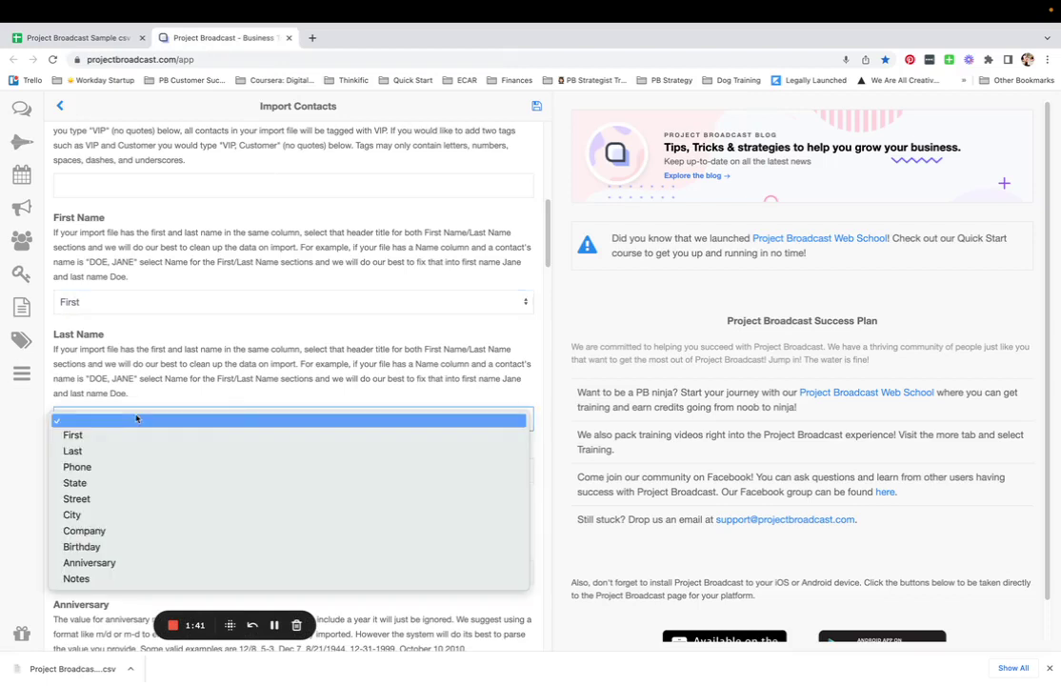
click(123, 451)
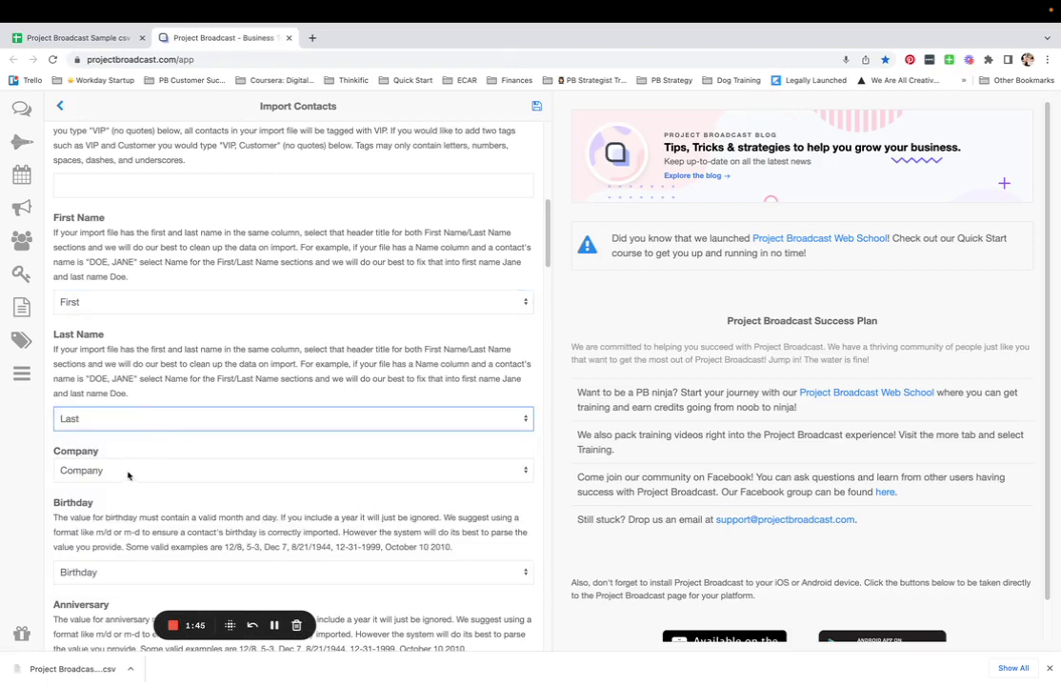
scroll(137, 462, down, 1)
scroll(136, 461, down, 1)
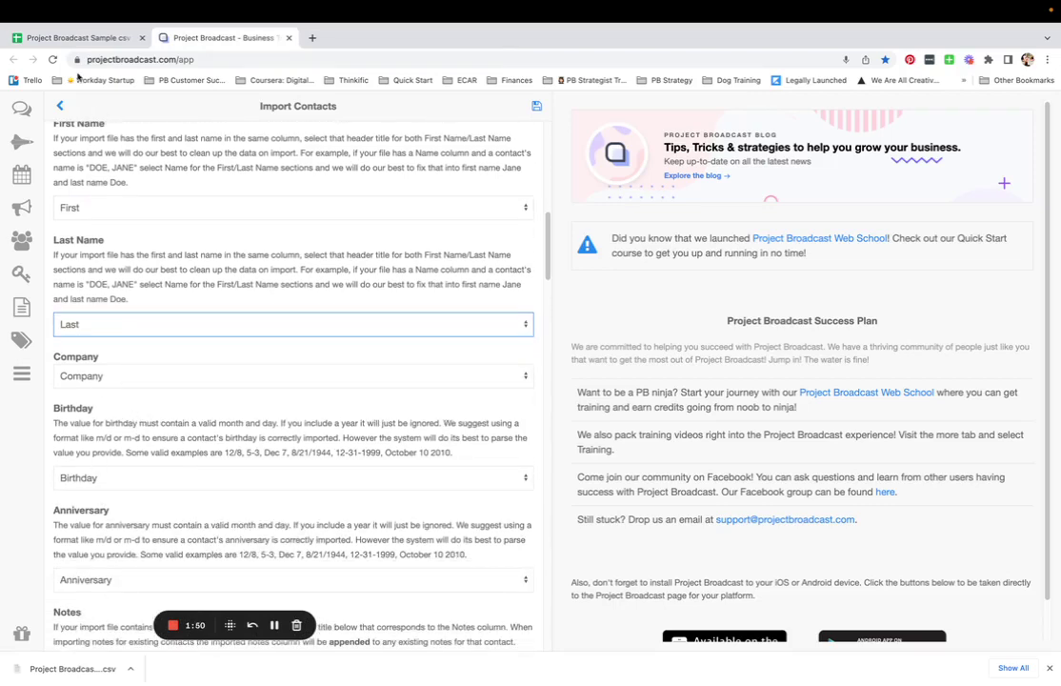
Step: Compare the spreadsheet headers with the import form and review the mapped fields
click(76, 40)
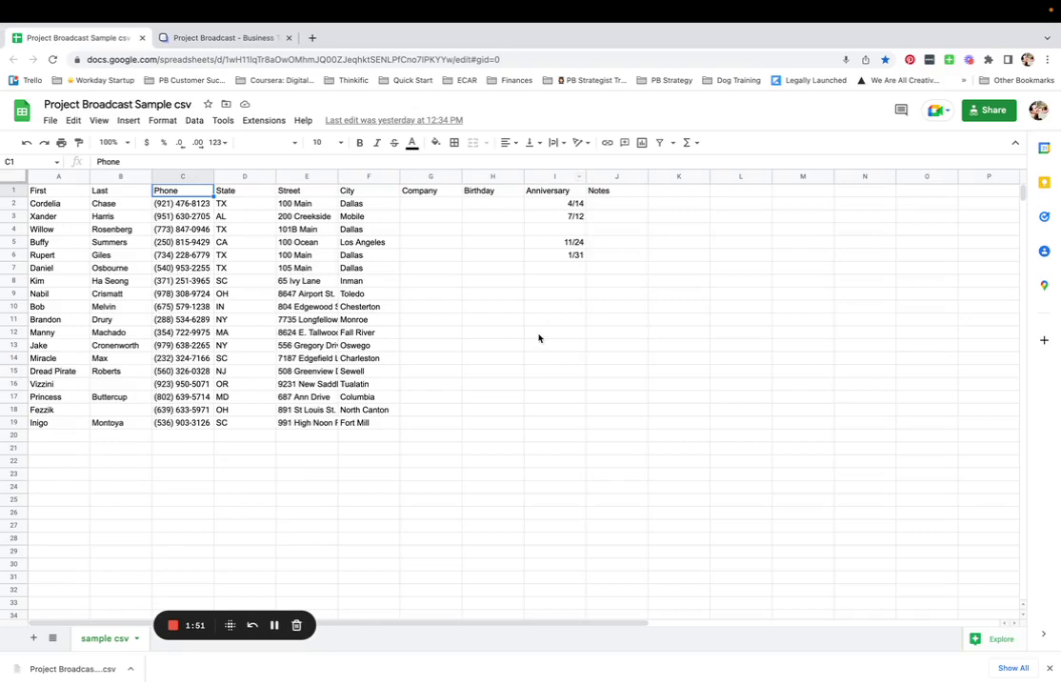
click(212, 40)
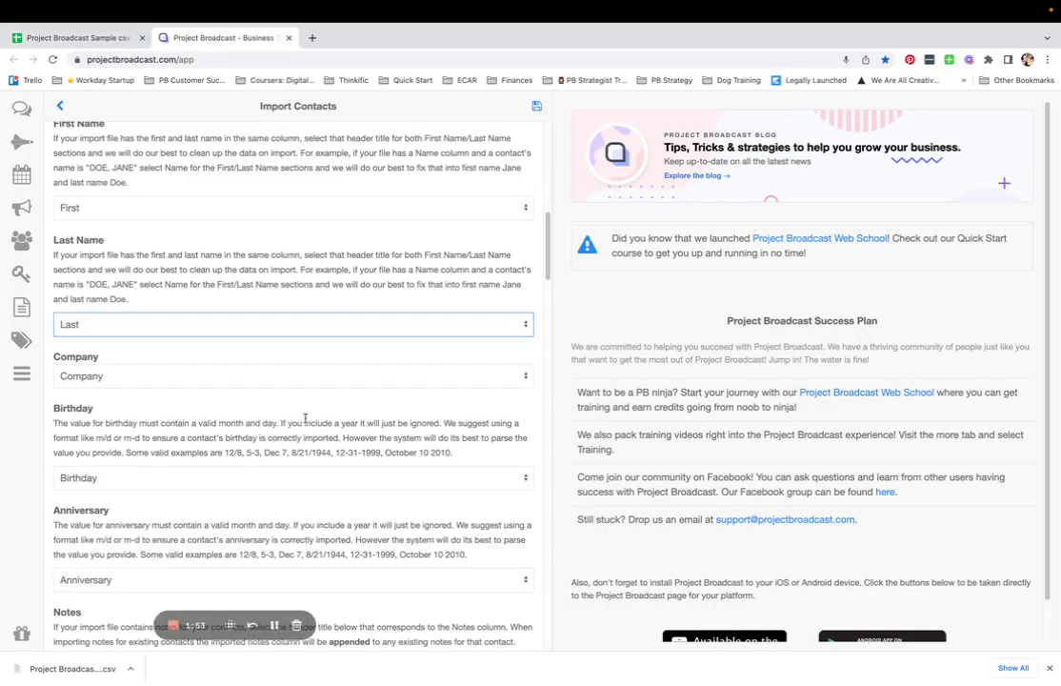
scroll(303, 417, down, 3)
scroll(174, 523, down, 1)
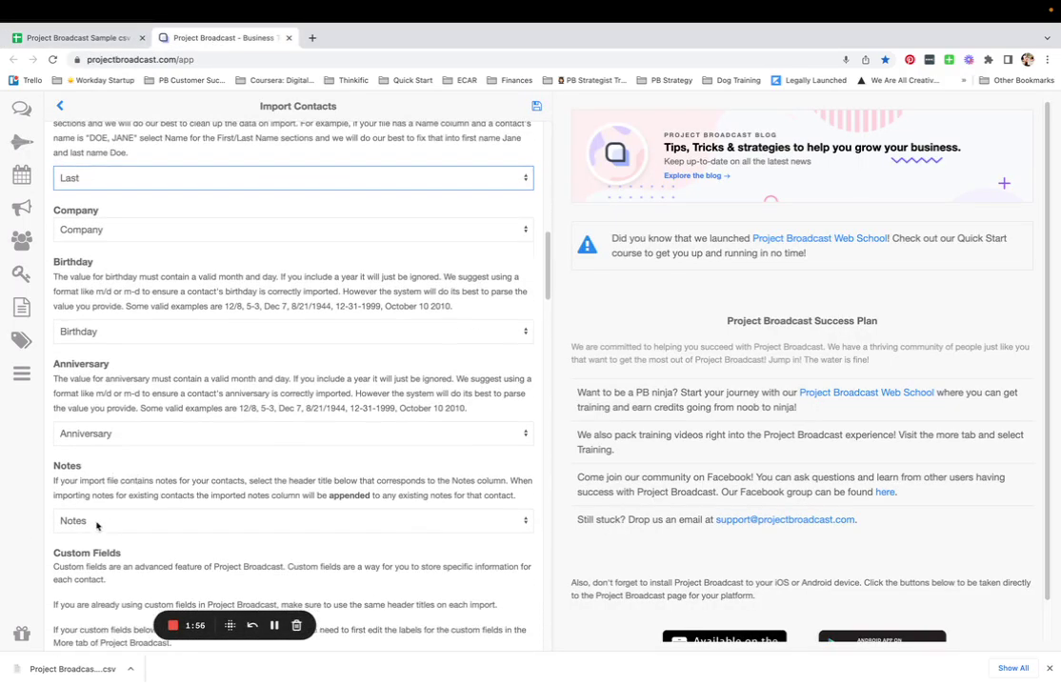
scroll(147, 383, up, 1)
scroll(147, 384, up, 1)
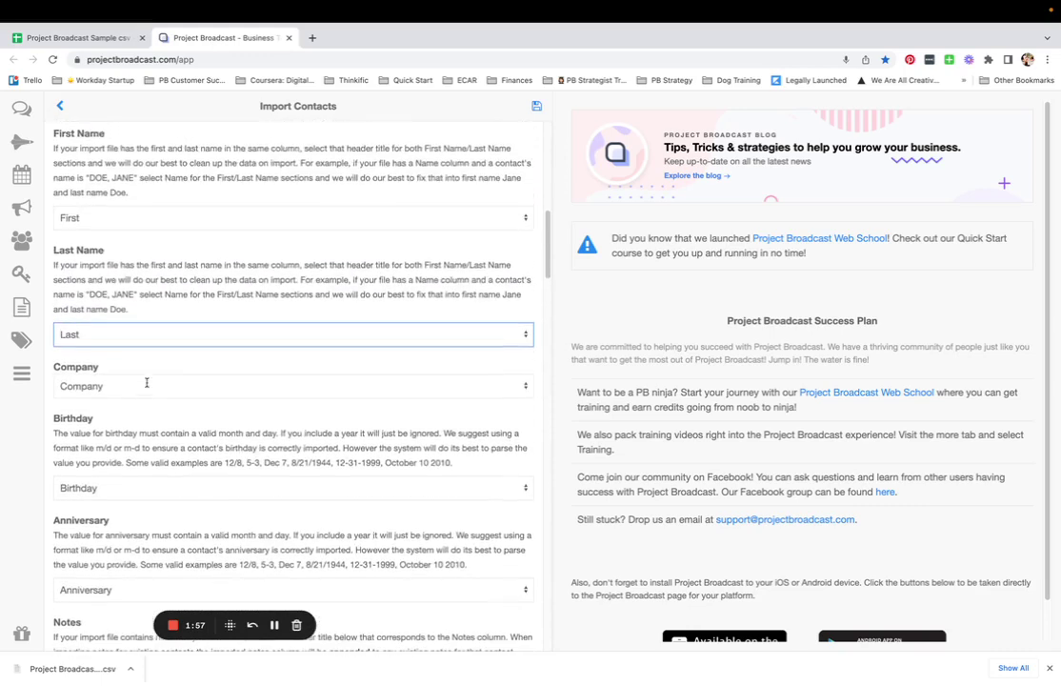
scroll(146, 385, up, 1)
scroll(147, 386, up, 1)
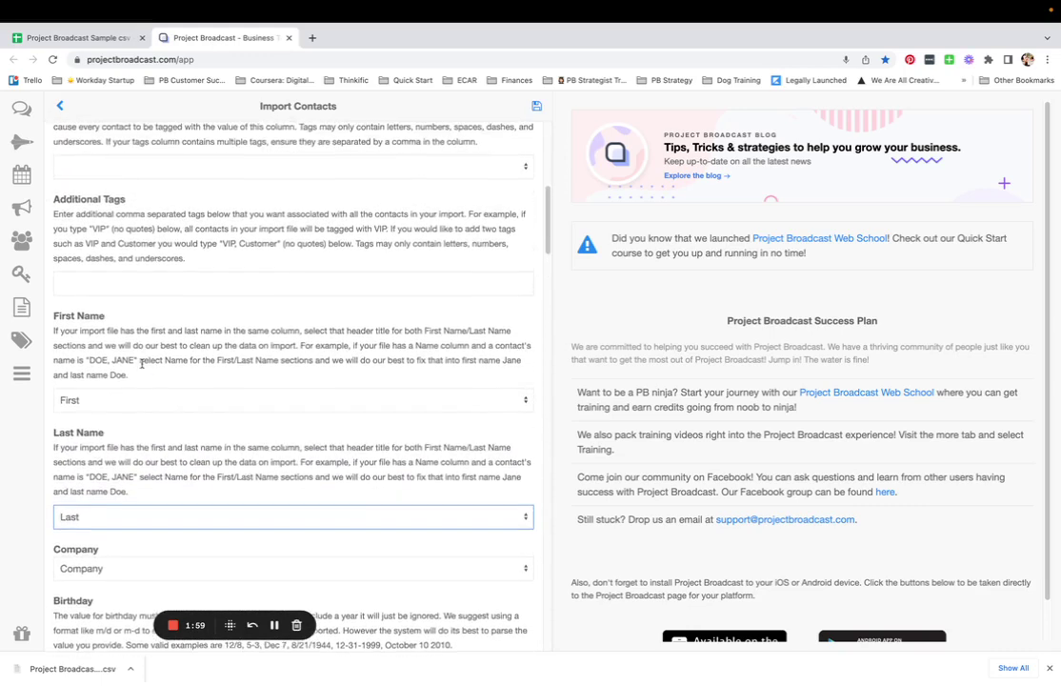
scroll(124, 316, up, 1)
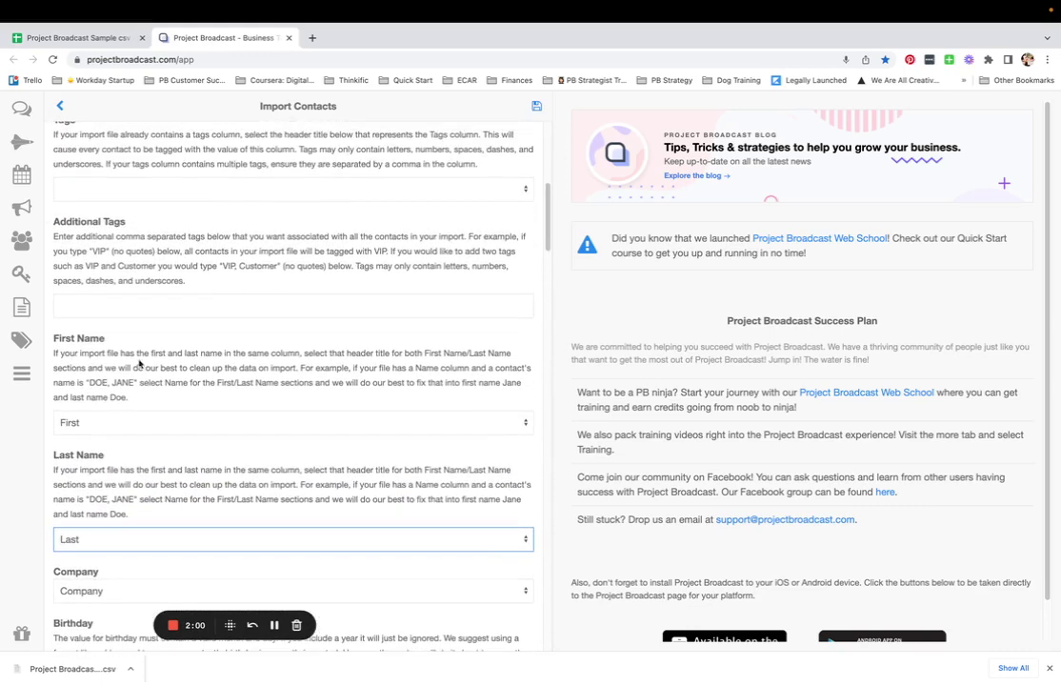
Step: Add the additional tag 'import 21oct22' to every imported contact
click(78, 304)
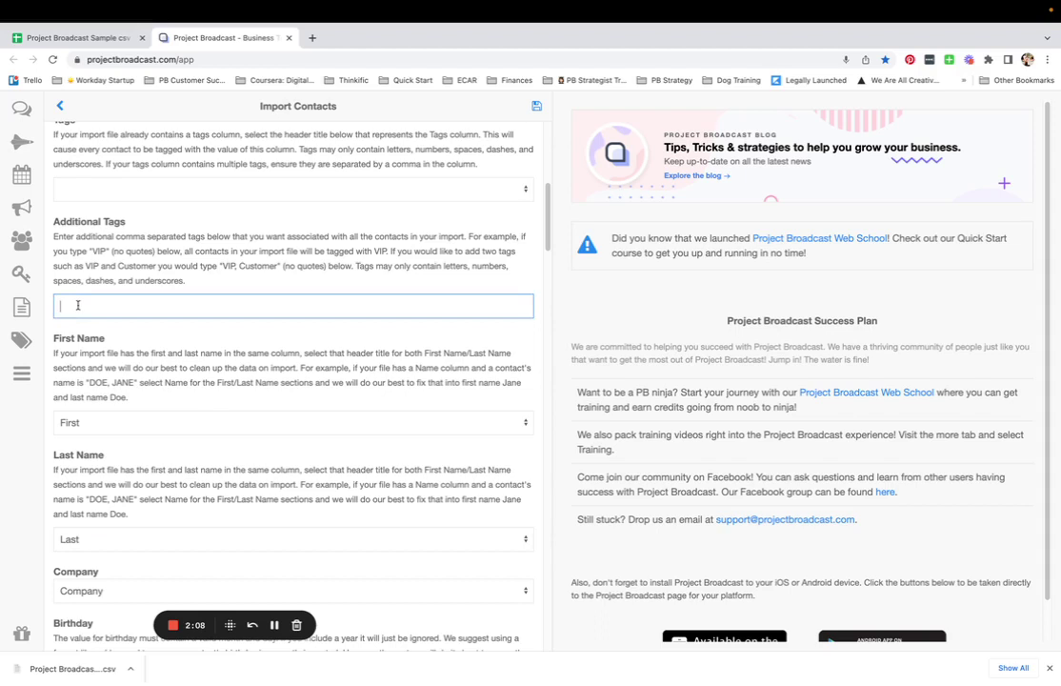
text(import )
text(21oct22)
scroll(276, 261, up, 1)
scroll(276, 261, up, 3)
scroll(276, 263, up, 3)
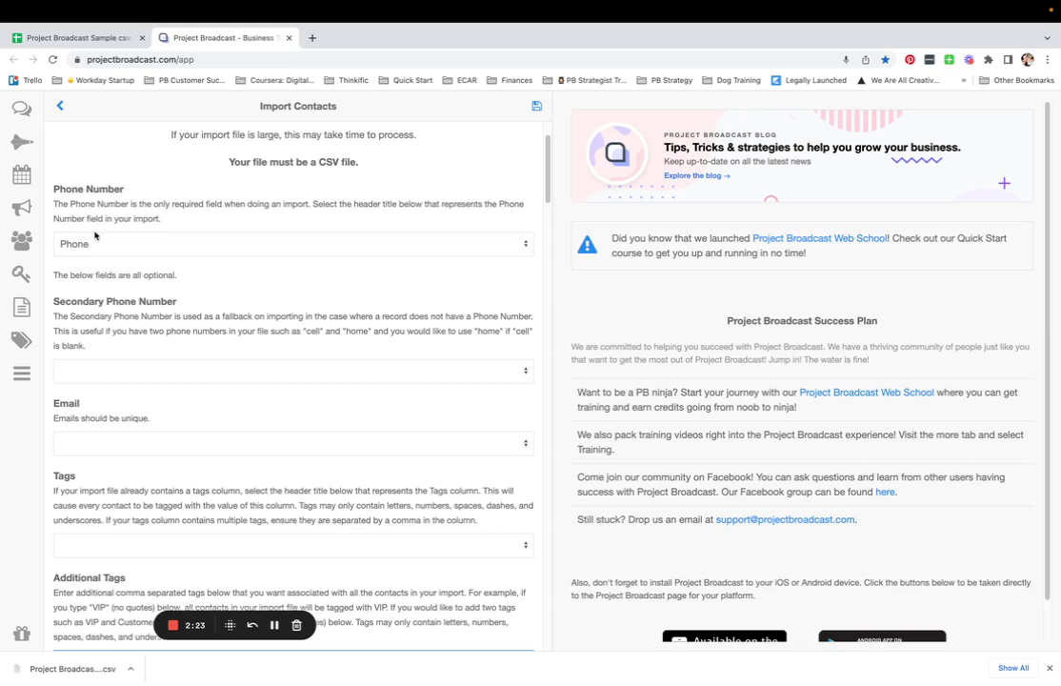
scroll(159, 315, down, 1)
scroll(161, 327, down, 2)
scroll(161, 327, down, 3)
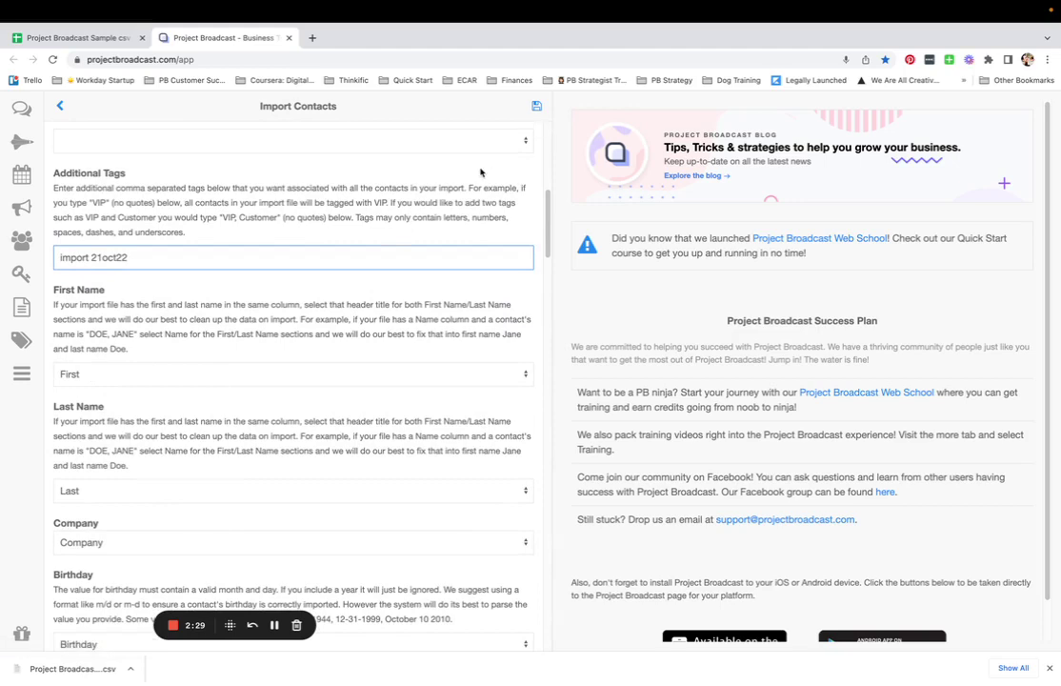
Step: Run the import and review the results: 18 contacts added, 0 updates, 0 errors
scroll(481, 172, up, 6)
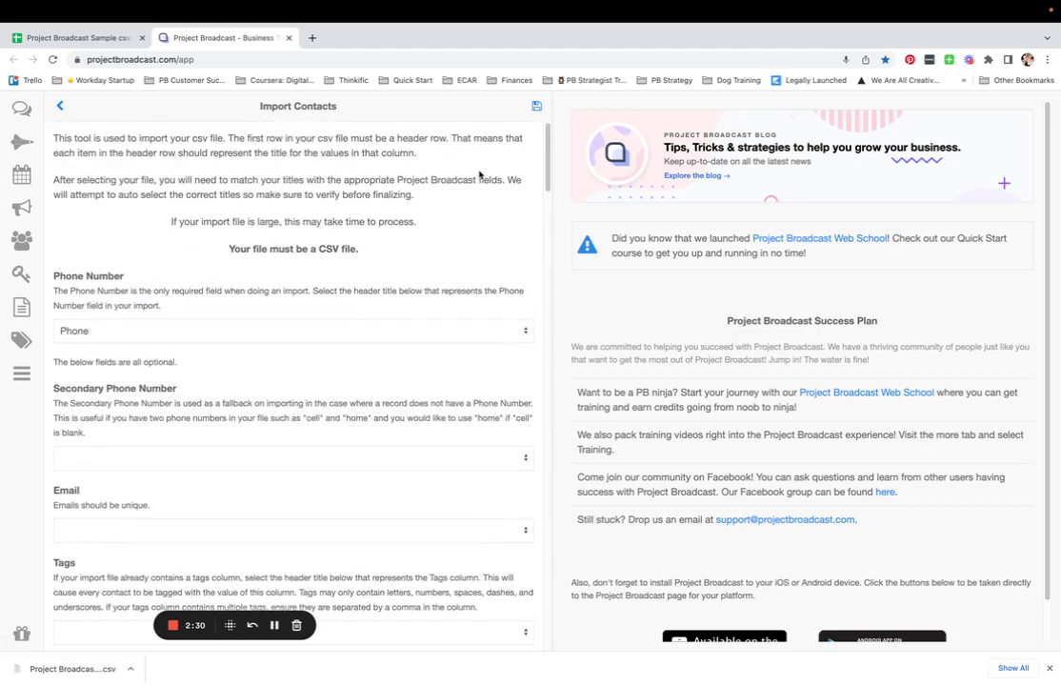
click(538, 106)
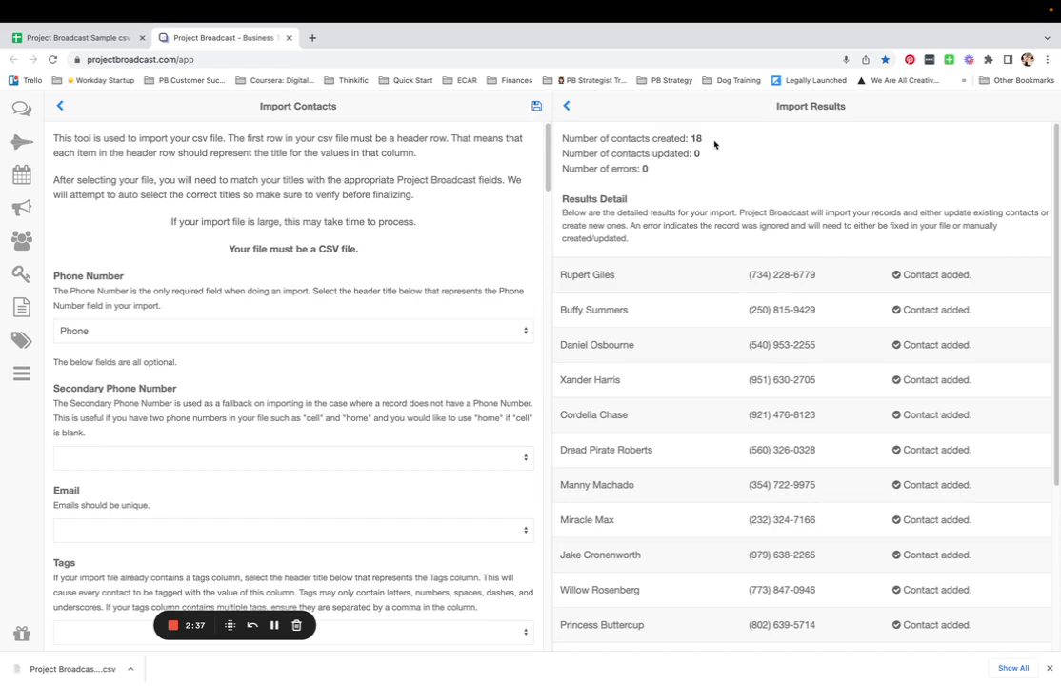
click(87, 38)
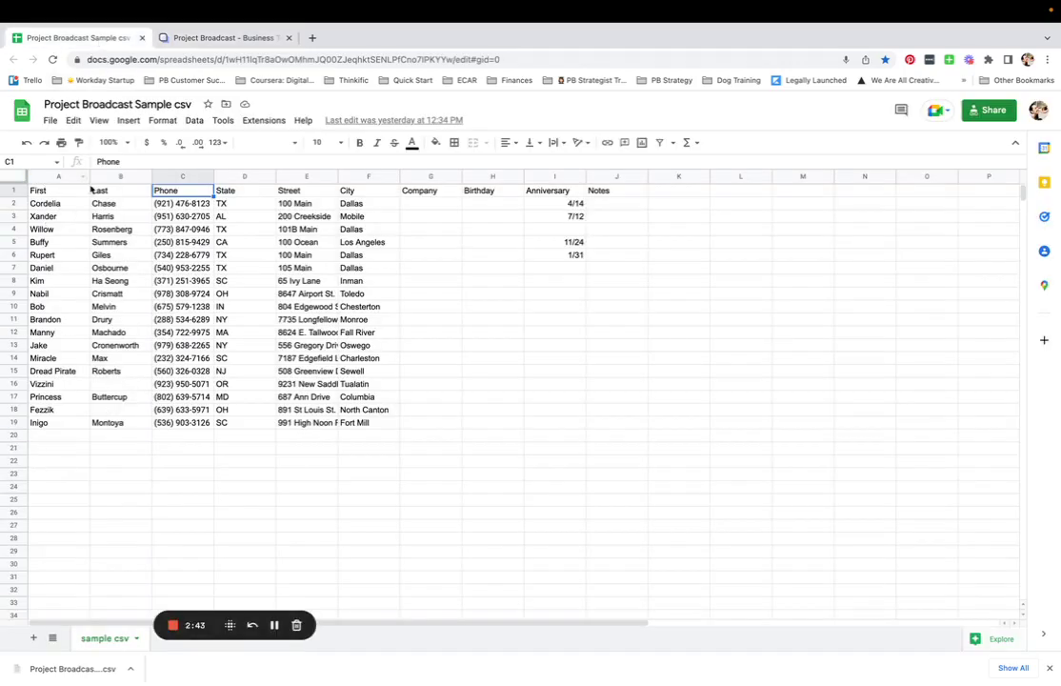
click(185, 38)
scroll(762, 343, down, 5)
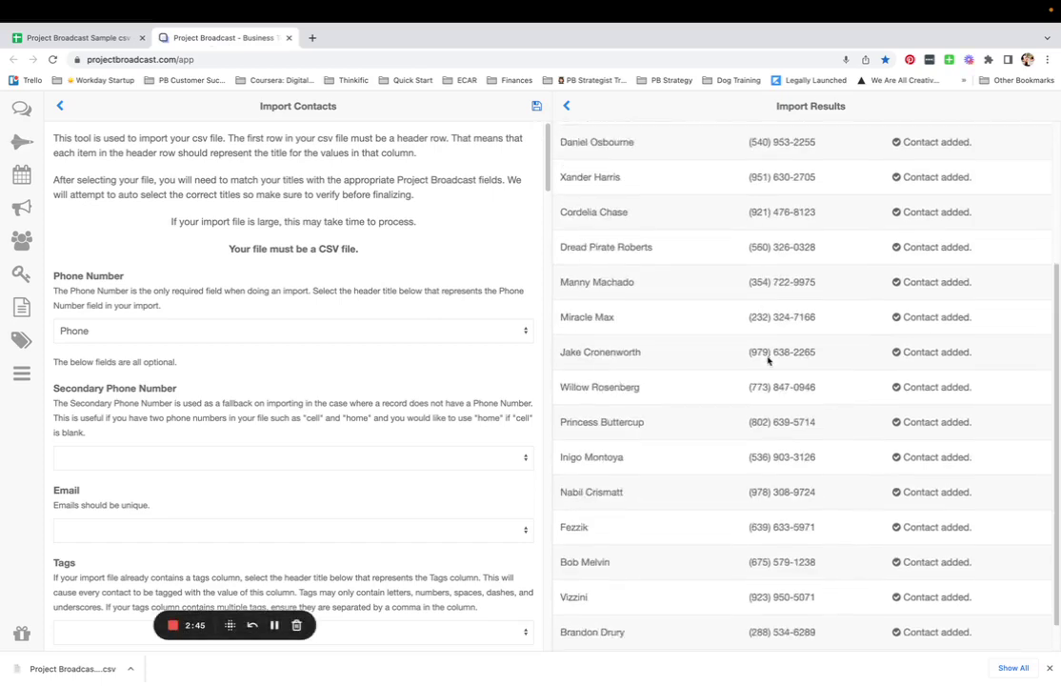
scroll(701, 244, up, 5)
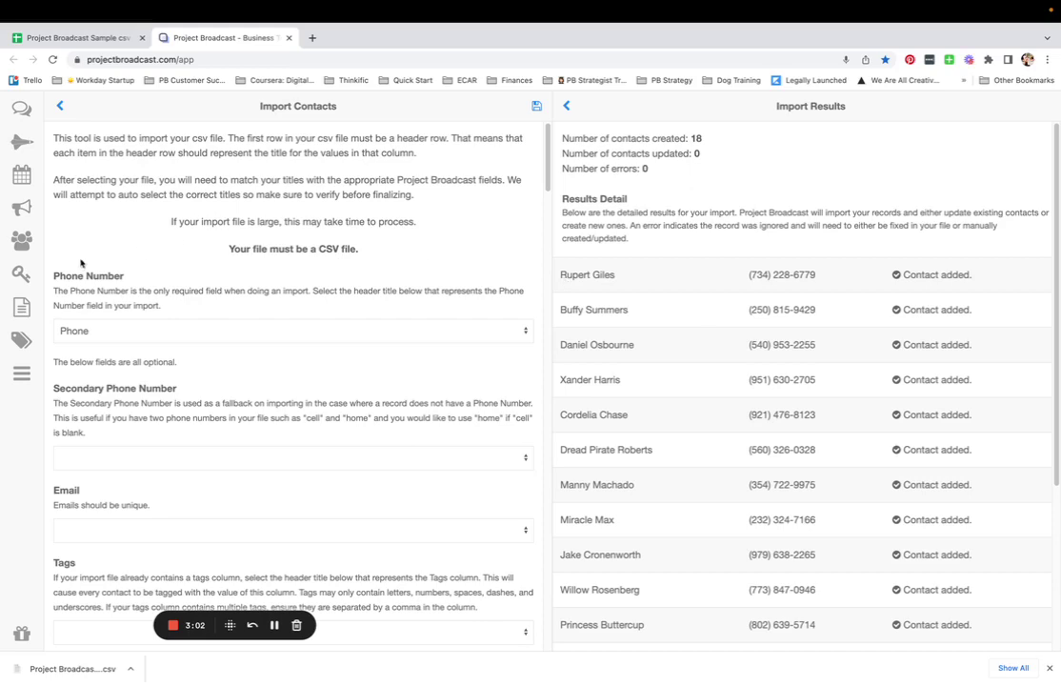
Step: Filter contacts by the 'import 21oct22' tag, then return to the spreadsheet
click(21, 243)
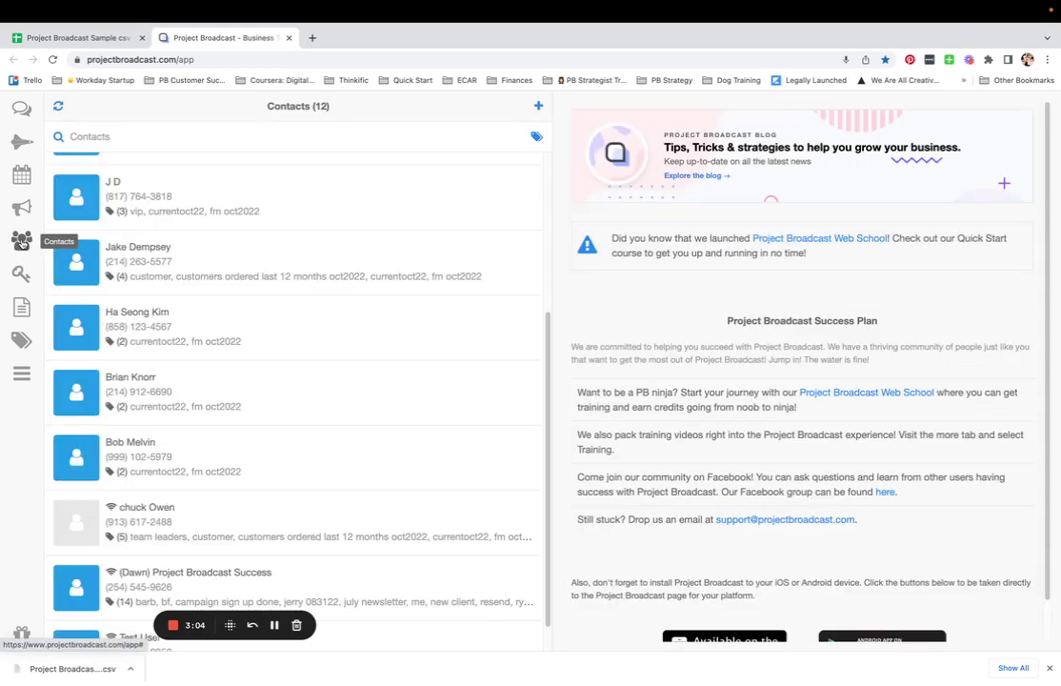
click(537, 138)
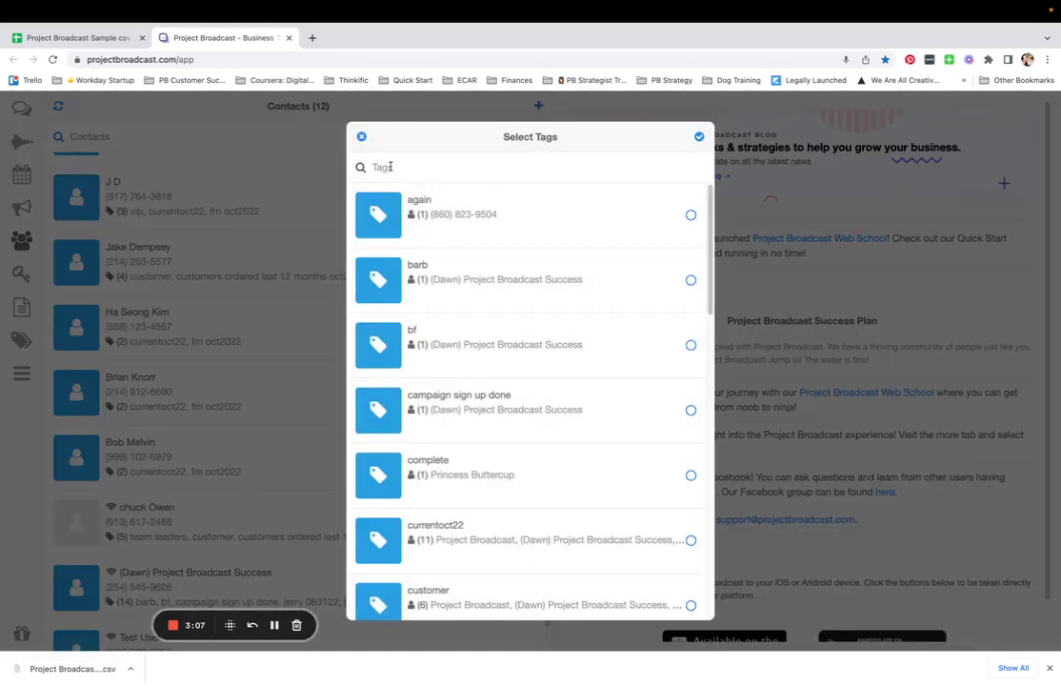
text(impor)
click(464, 221)
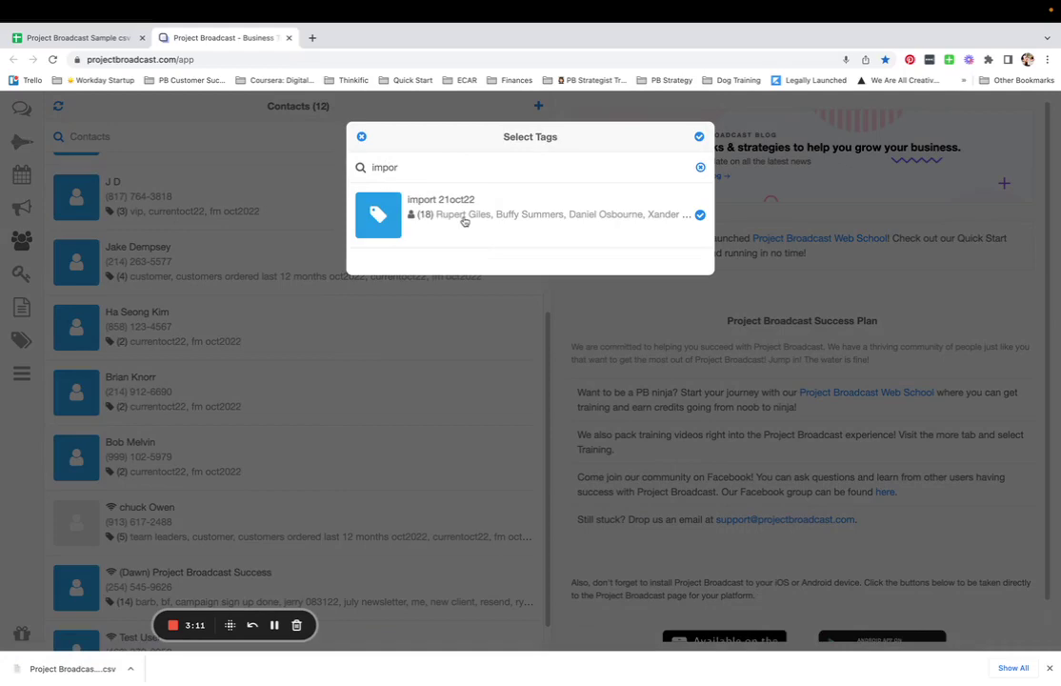
click(700, 137)
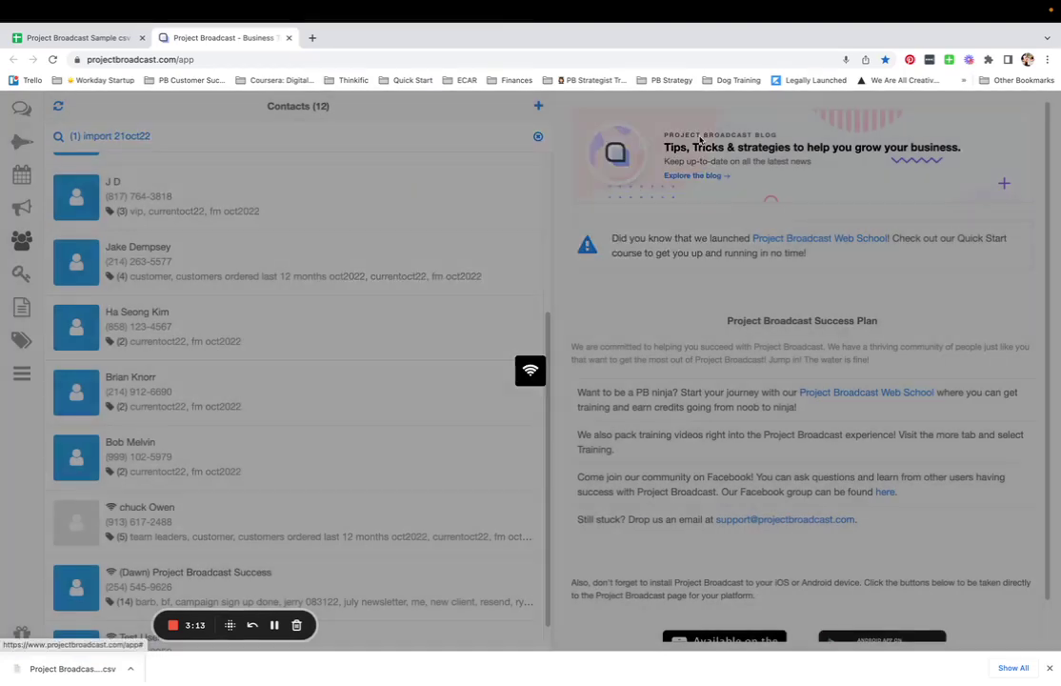
scroll(289, 329, up, 5)
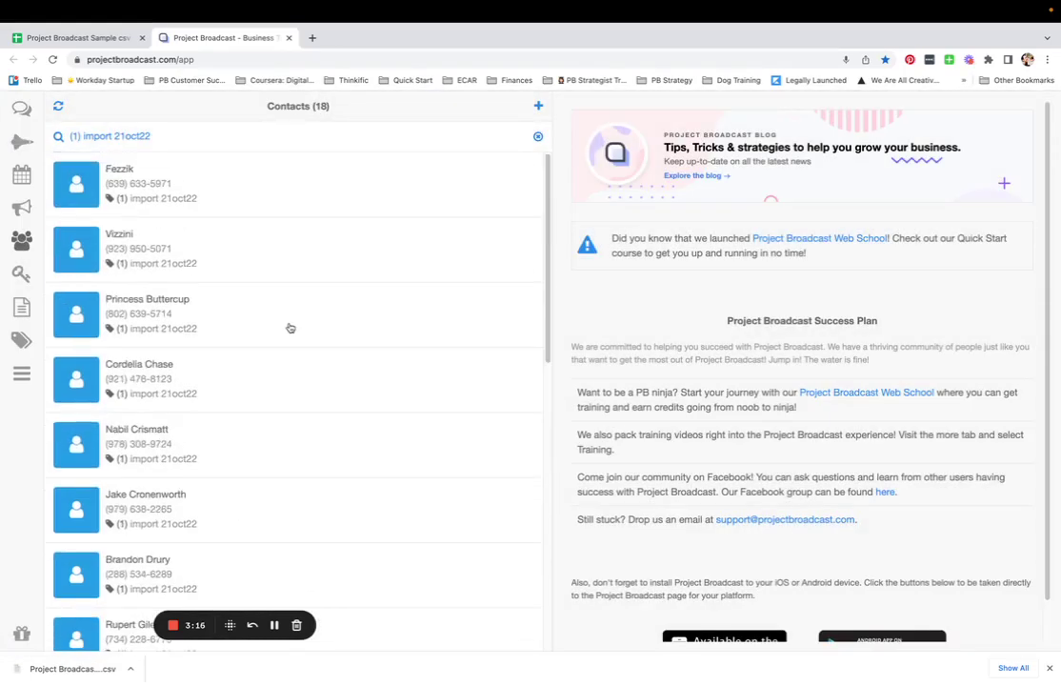
click(85, 38)
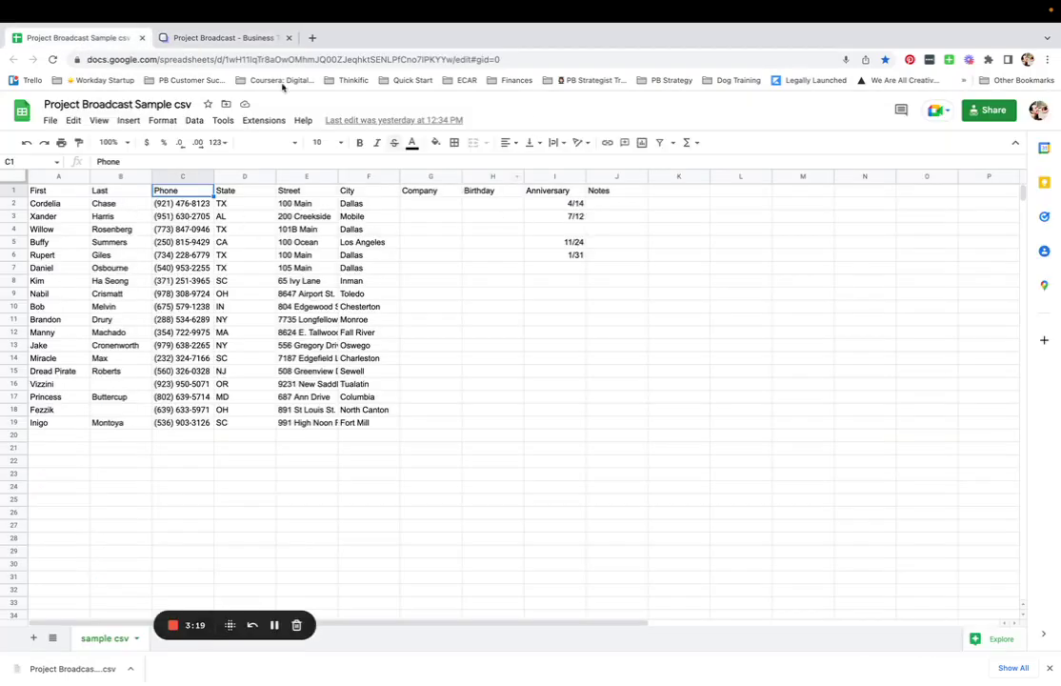
Step: Review Cordelia Chase's record, showing her April 14th anniversary and import tag
click(233, 55)
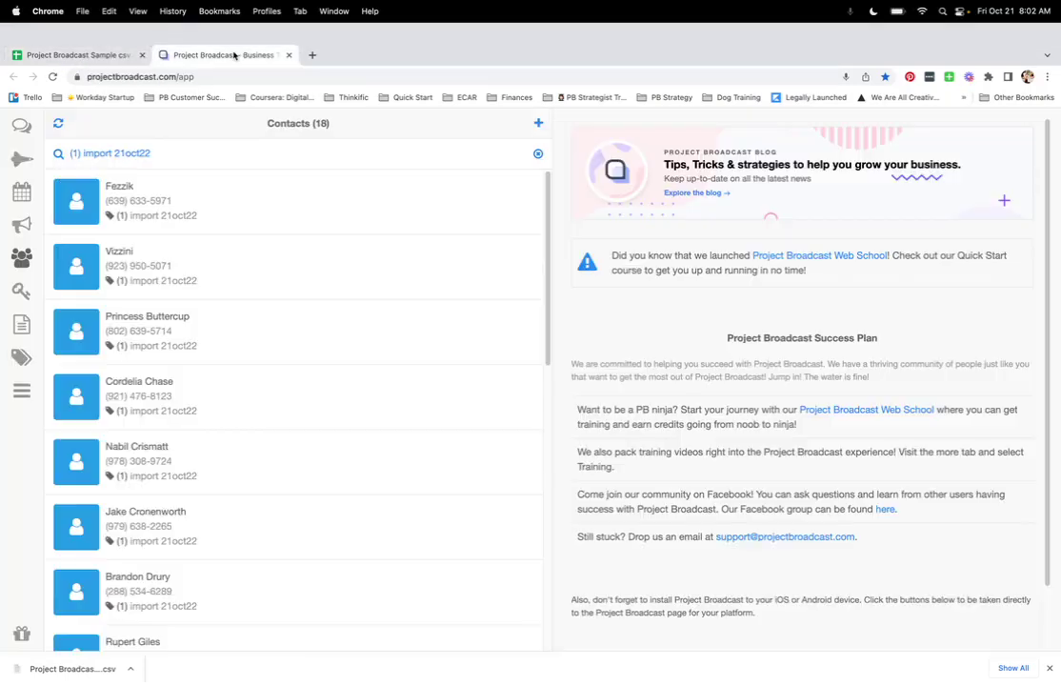
click(146, 382)
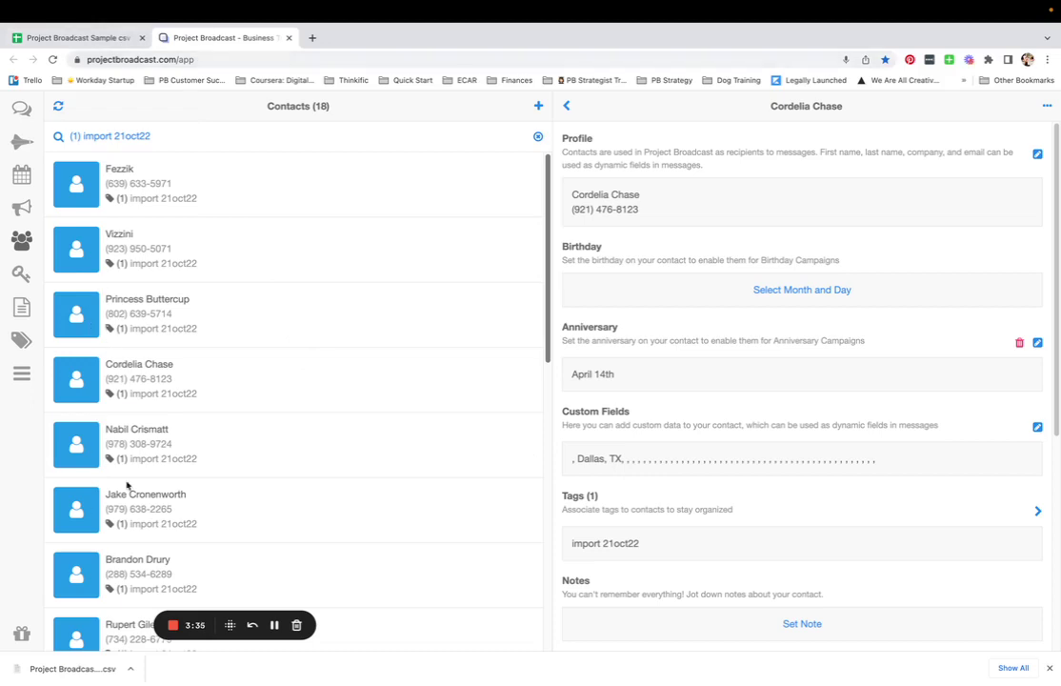
click(21, 376)
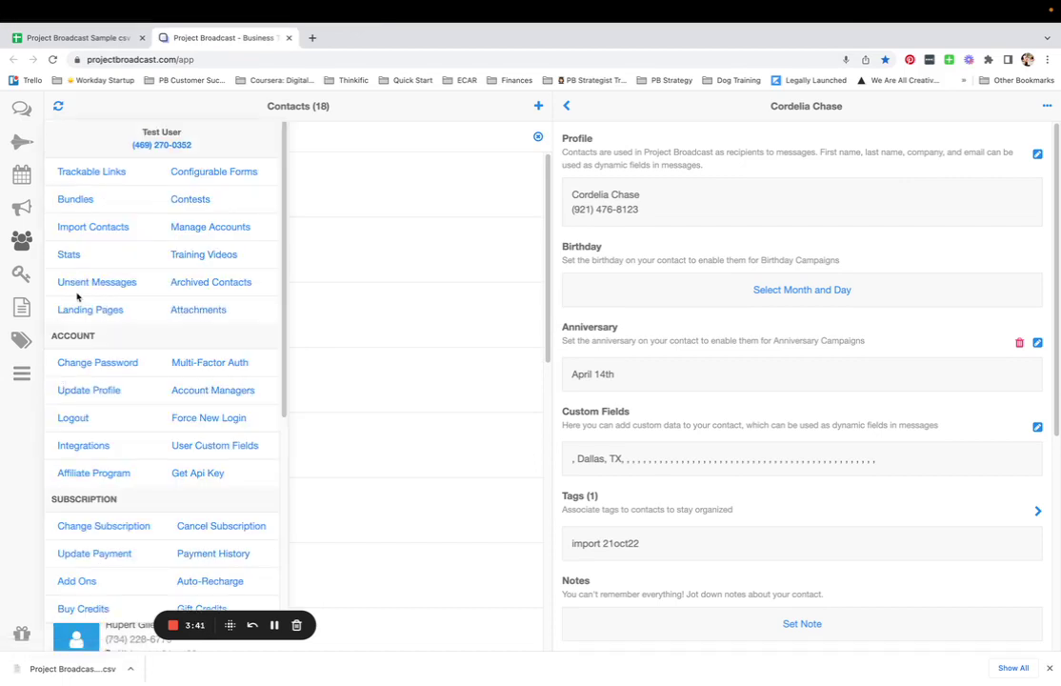
Step: Start a second import by loading the sample CSV file again
click(83, 229)
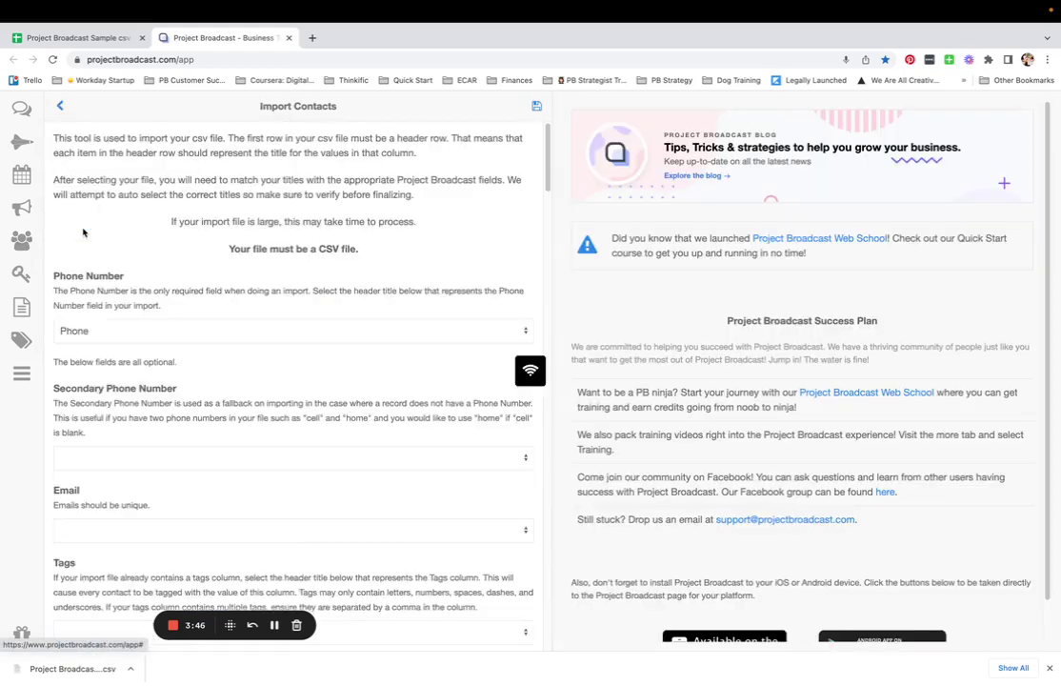
click(279, 278)
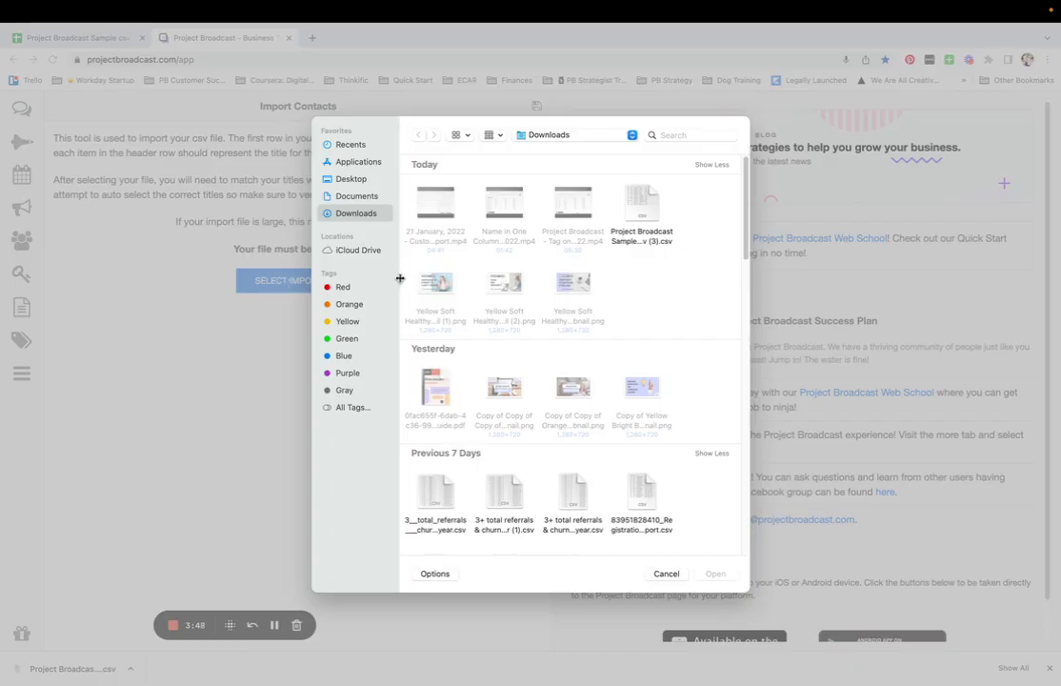
double_click(636, 232)
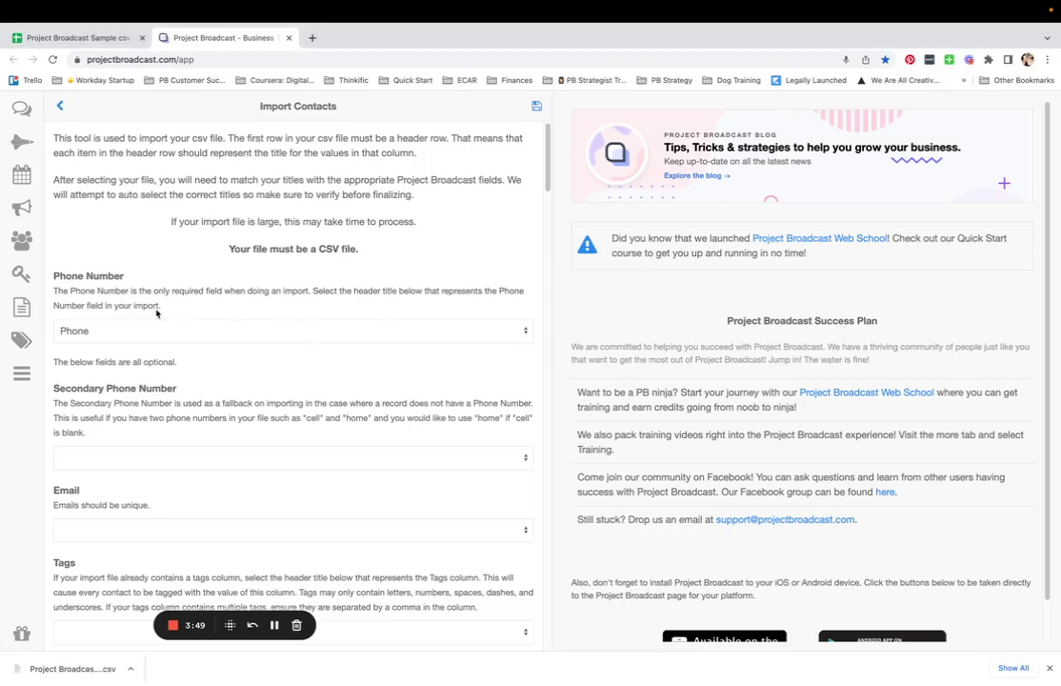
scroll(166, 372, down, 5)
scroll(114, 367, down, 3)
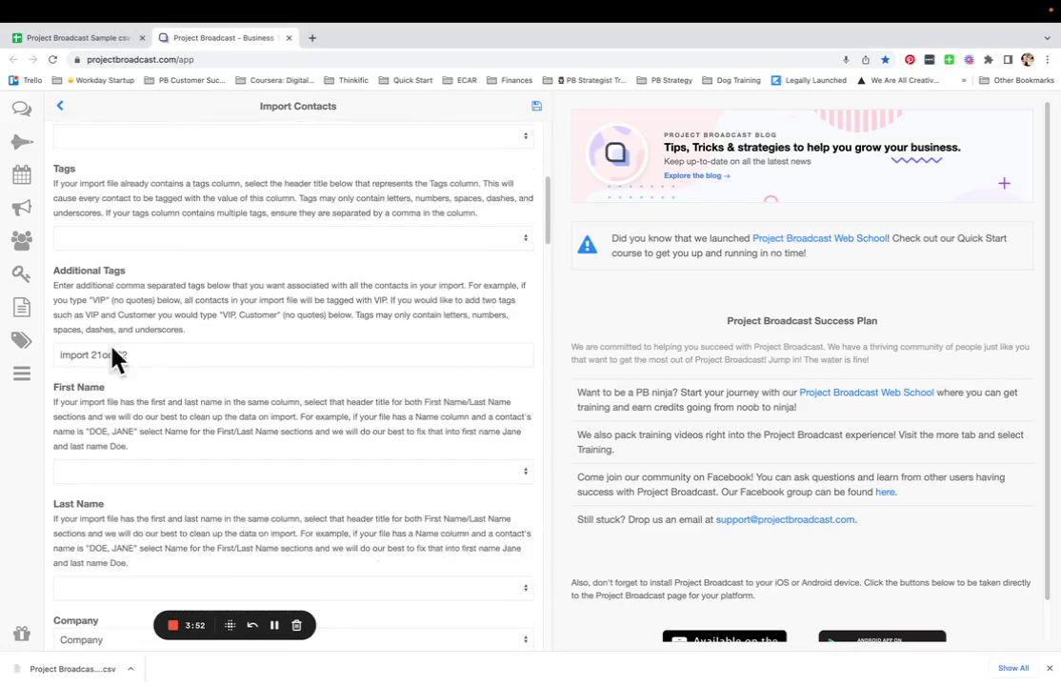
Step: Map First to First Name and Last to Last Name
click(95, 471)
click(97, 485)
scroll(277, 370, down, 2)
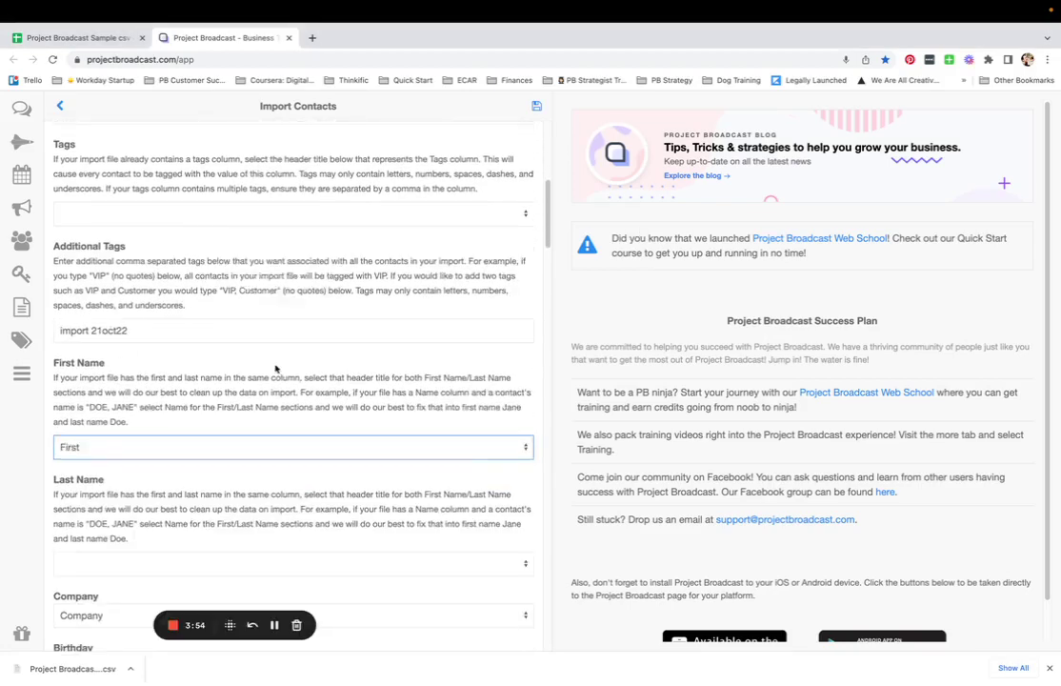
scroll(277, 370, down, 2)
click(111, 376)
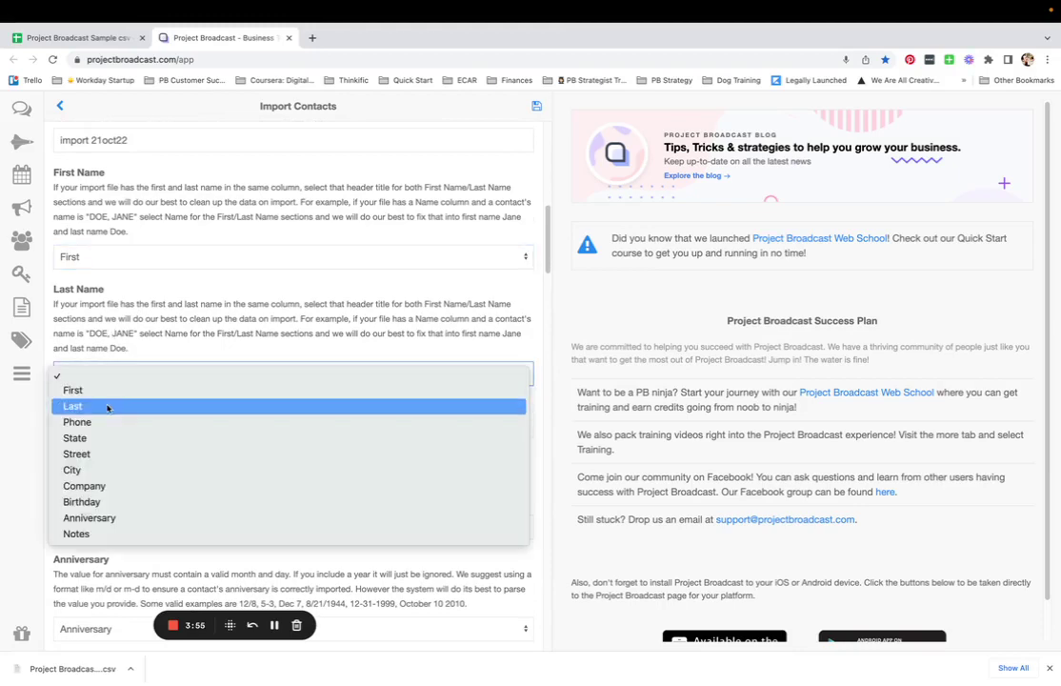
click(107, 407)
Step: Map Mailing Address to the Street column and check it against the spreadsheet
scroll(220, 362, down, 4)
scroll(261, 325, down, 3)
scroll(260, 320, down, 2)
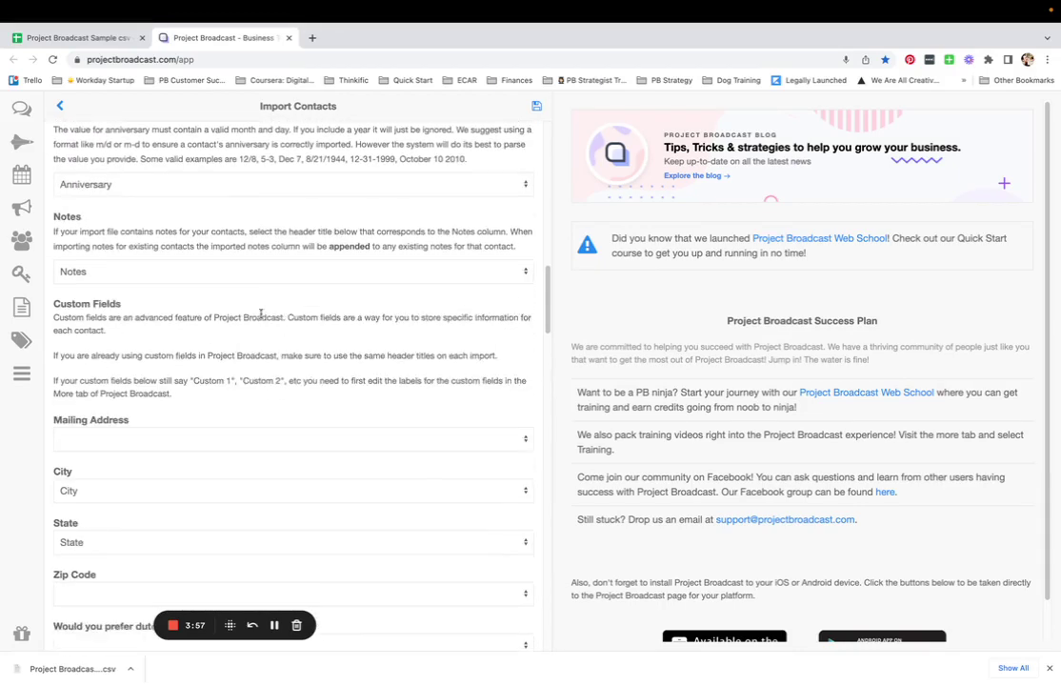
scroll(260, 315, down, 3)
scroll(171, 286, down, 1)
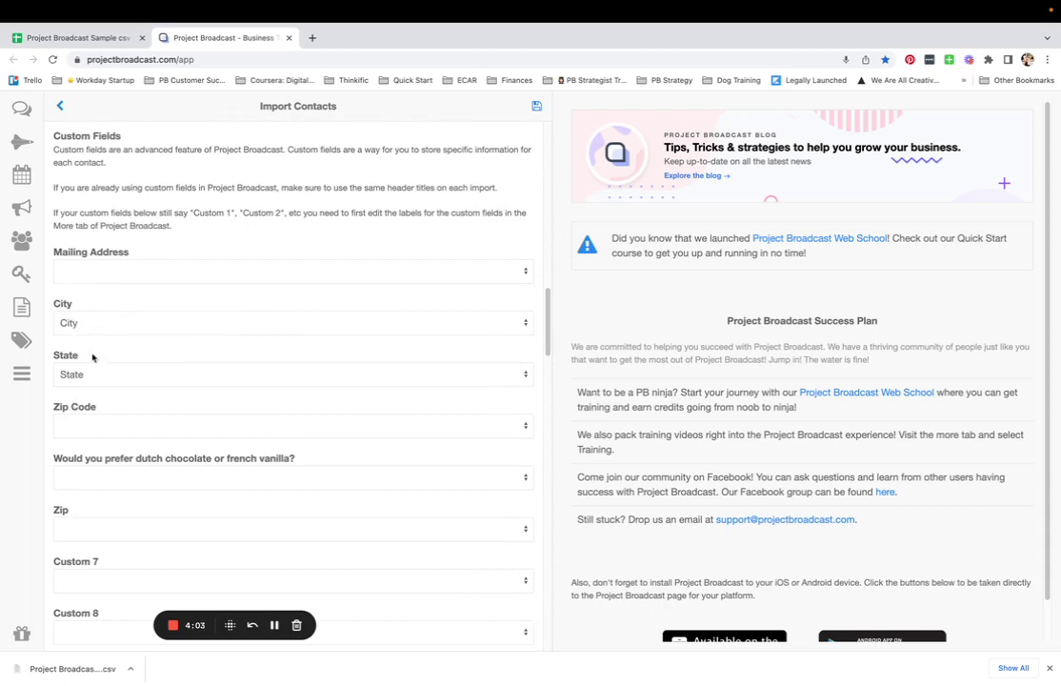
click(123, 273)
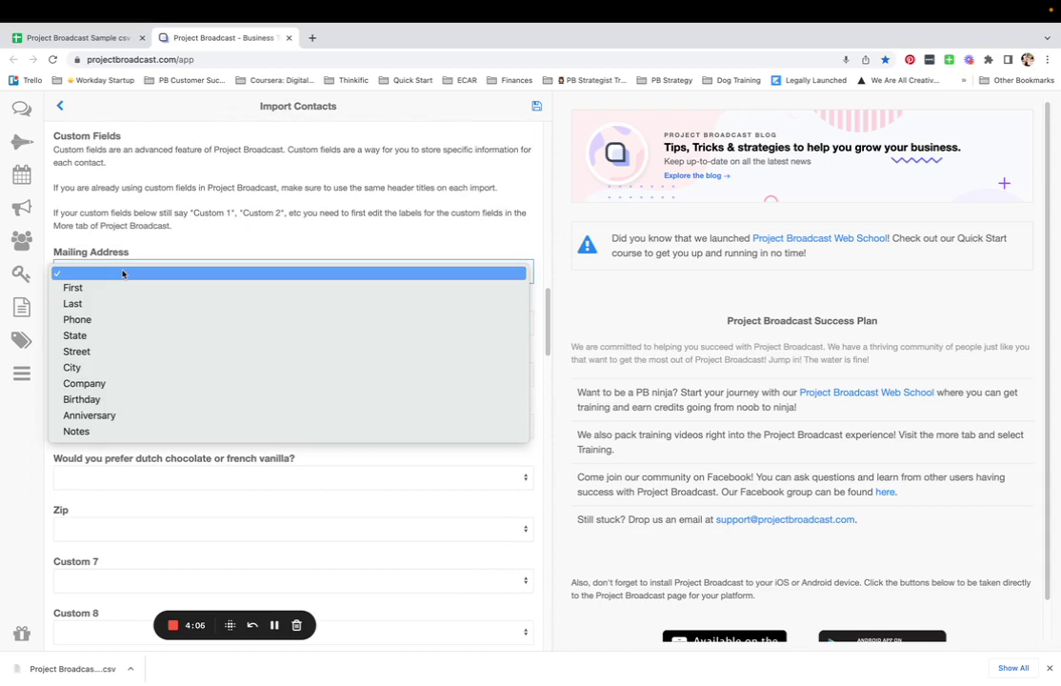
click(88, 355)
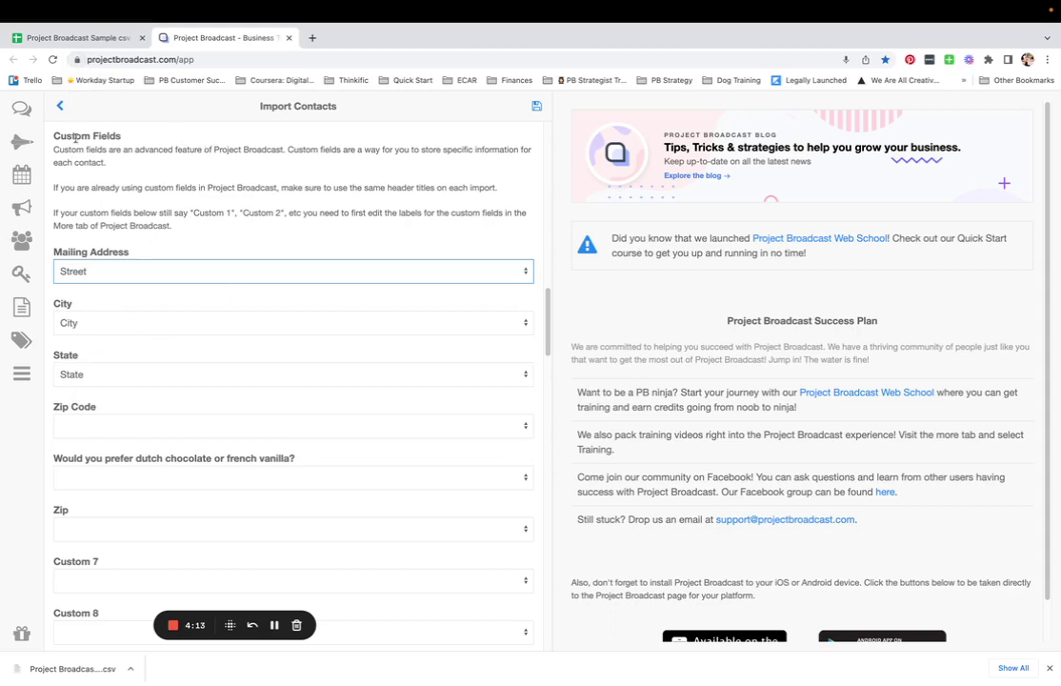
click(79, 40)
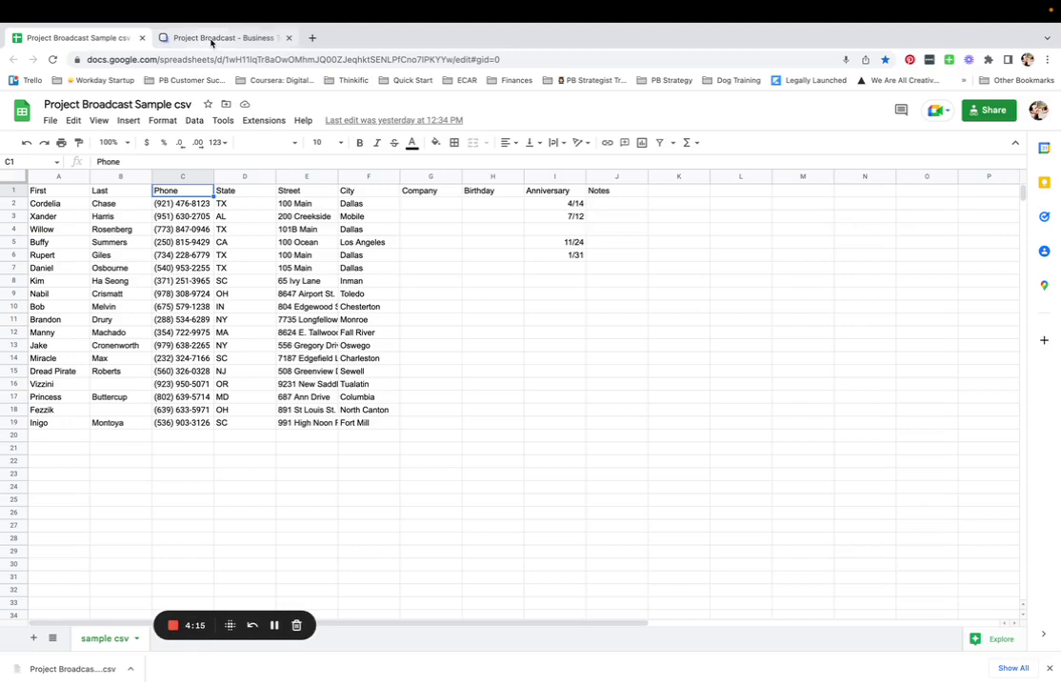
click(183, 38)
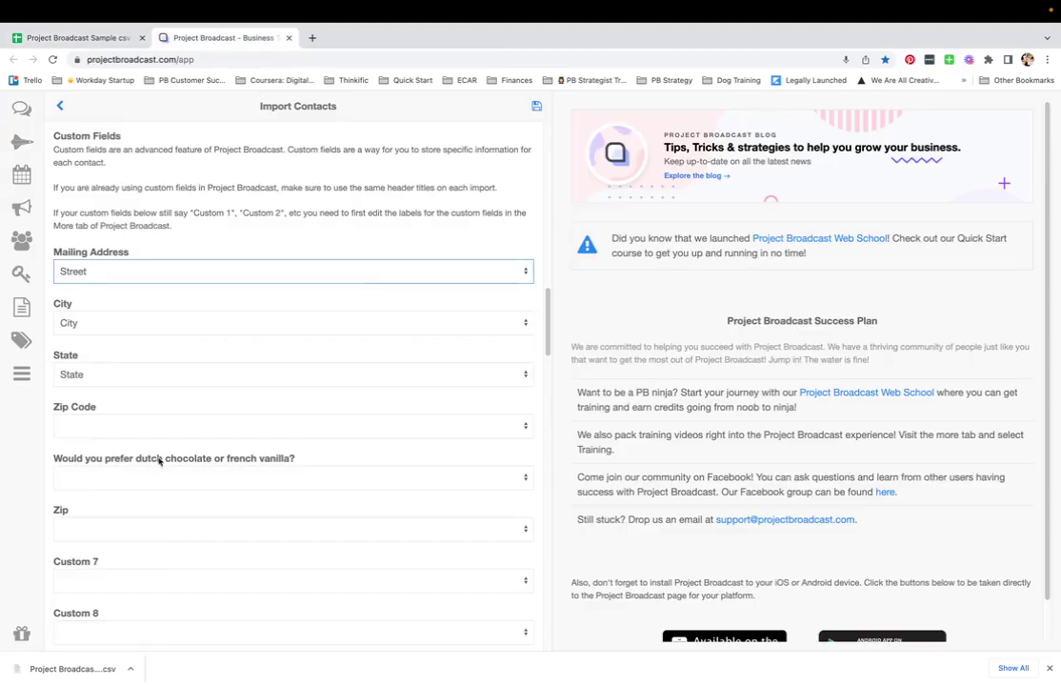
Step: Run the re-import so all 18 existing contacts update with no errors, then go back to Contacts
click(536, 106)
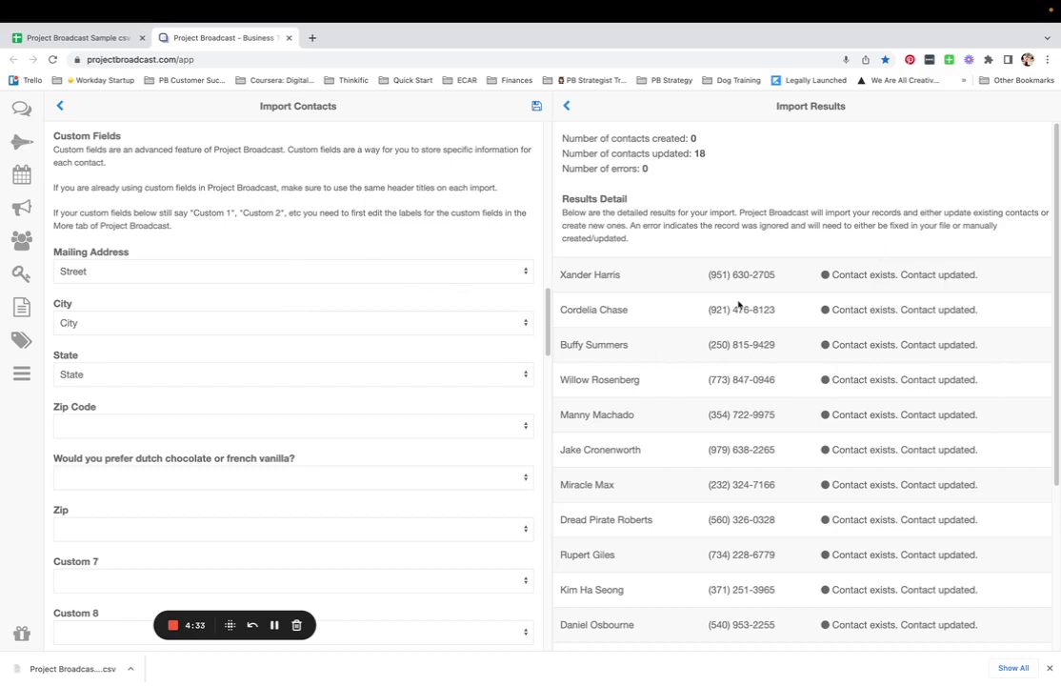
click(16, 240)
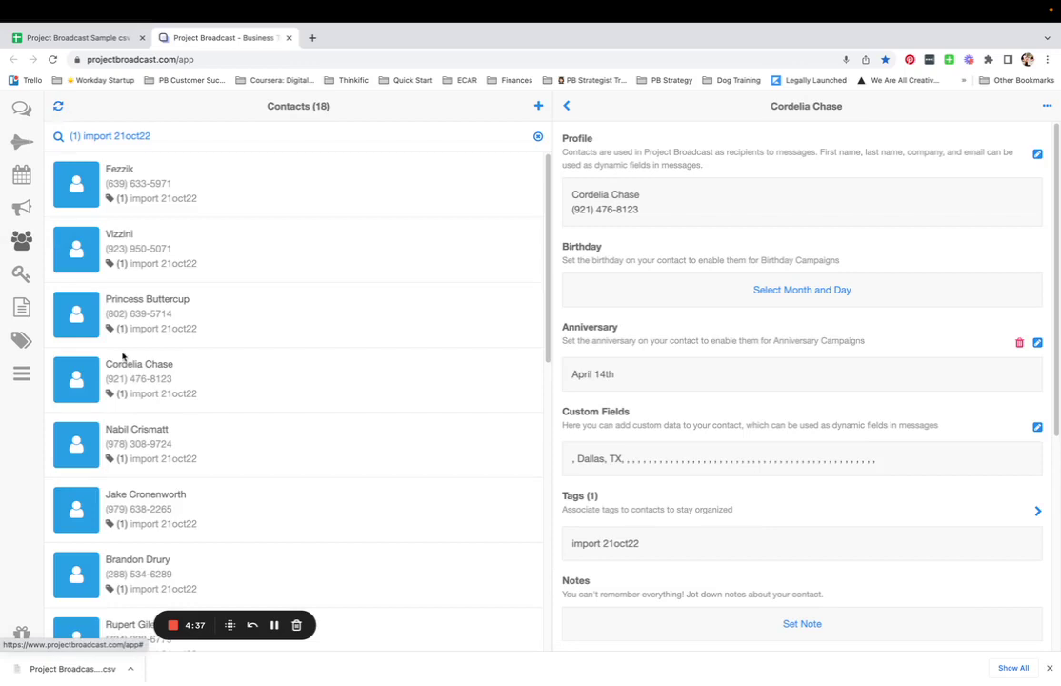
Step: Reload the contact's details and verify the new Mailing Address, City and State custom field values
click(141, 379)
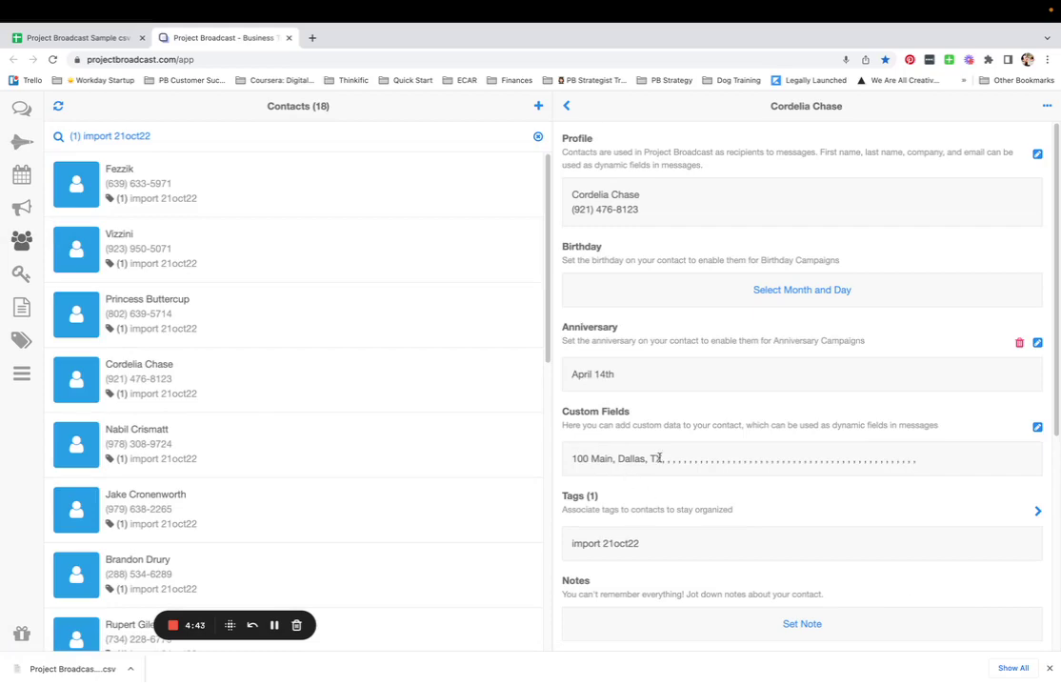
click(1037, 427)
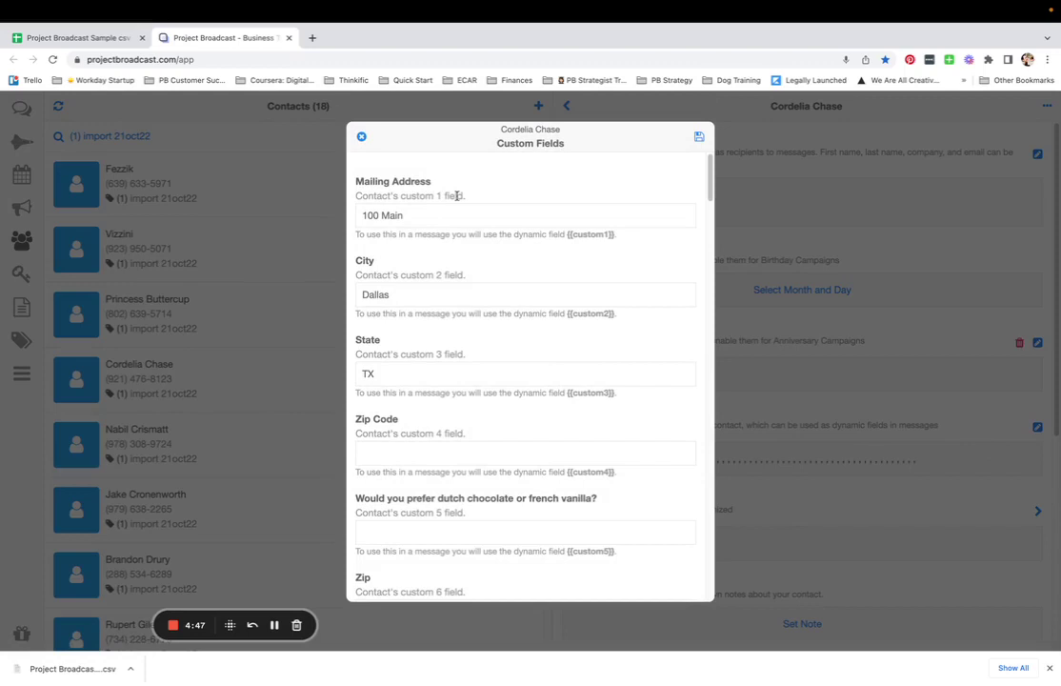
click(361, 138)
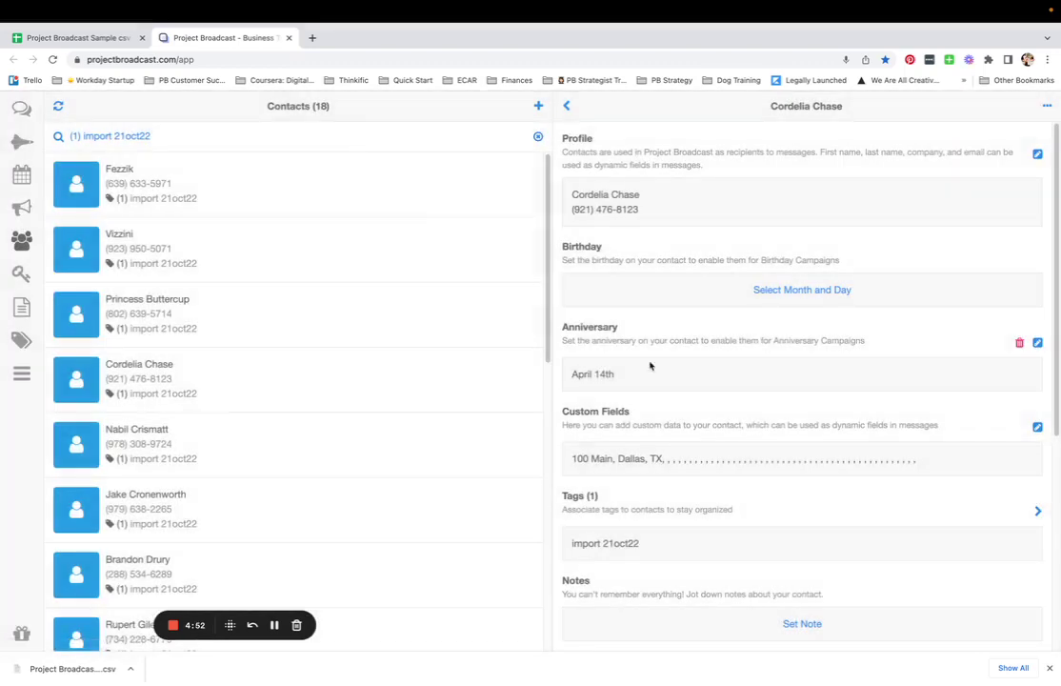